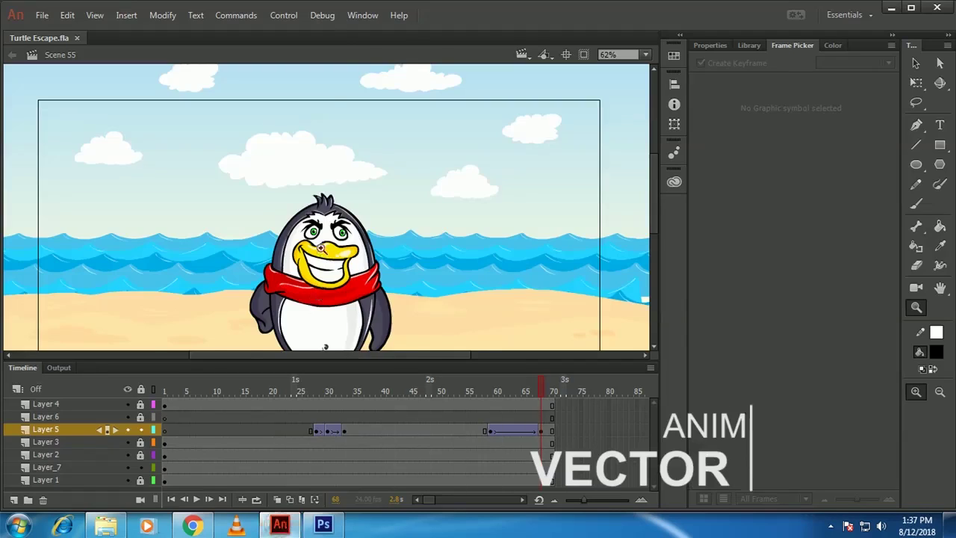
# - Examine the penguin's vector edges and facial details at several magnifications
pyautogui.click(339, 203)
pyautogui.click(372, 171)
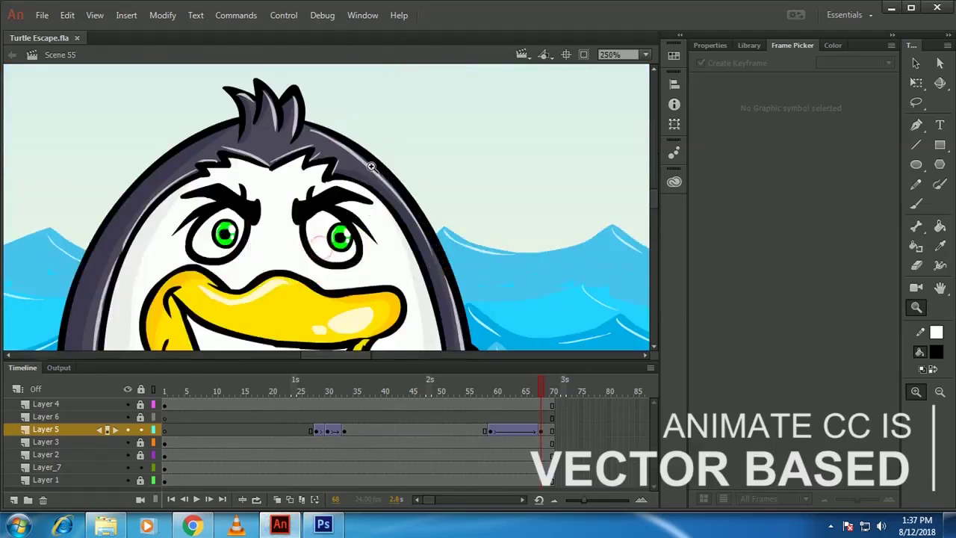
pyautogui.click(375, 169)
pyautogui.click(314, 198)
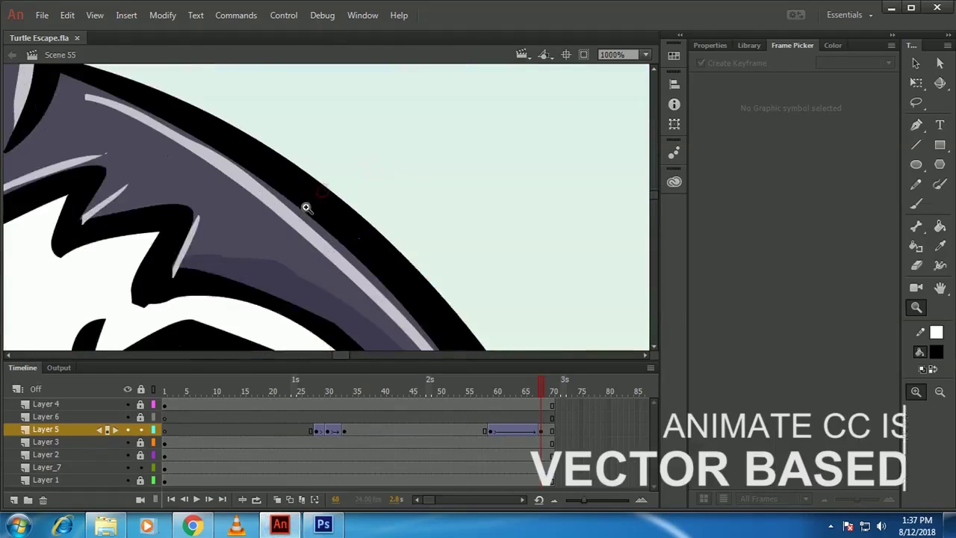
pyautogui.click(303, 195)
pyautogui.keyDown('alt'); pyautogui.click(324, 153); pyautogui.keyUp('alt')
pyautogui.keyDown('alt'); pyautogui.click(325, 153); pyautogui.keyUp('alt')
pyautogui.keyDown('alt'); pyautogui.click(325, 152); pyautogui.keyUp('alt')
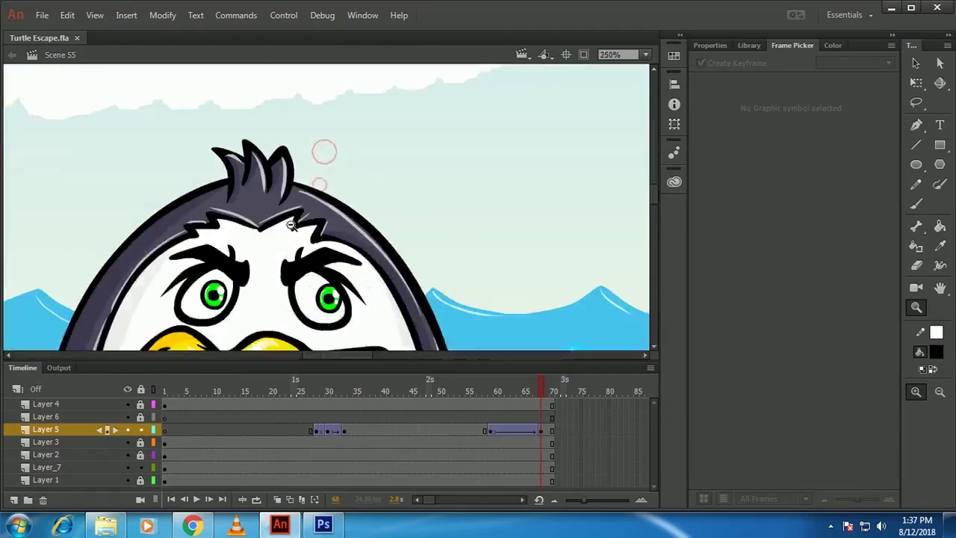
pyautogui.keyDown('alt'); pyautogui.click(324, 149); pyautogui.keyUp('alt')
pyautogui.keyDown('alt'); pyautogui.click(323, 147); pyautogui.keyUp('alt')
pyautogui.keyDown('alt'); pyautogui.click(315, 243); pyautogui.keyUp('alt')
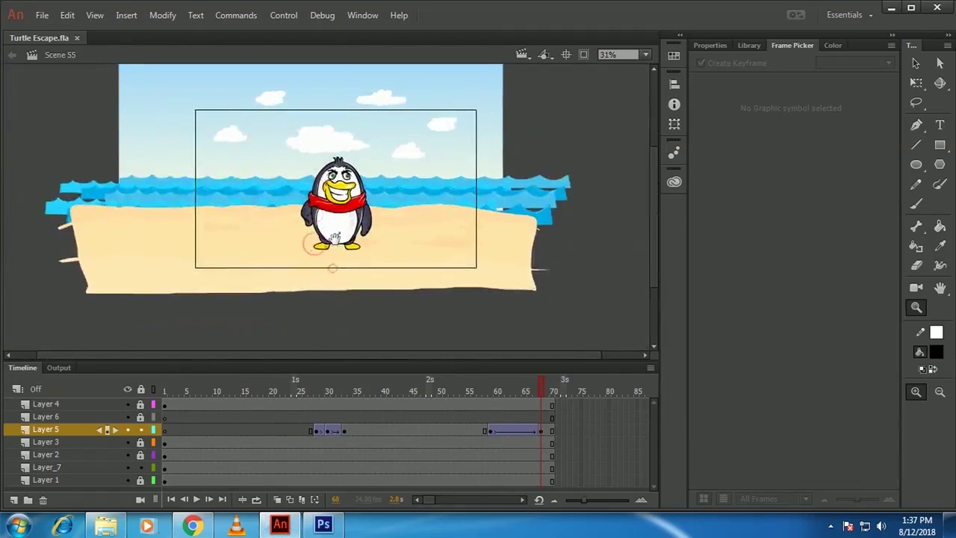
pyautogui.click(329, 224)
pyautogui.click(342, 209)
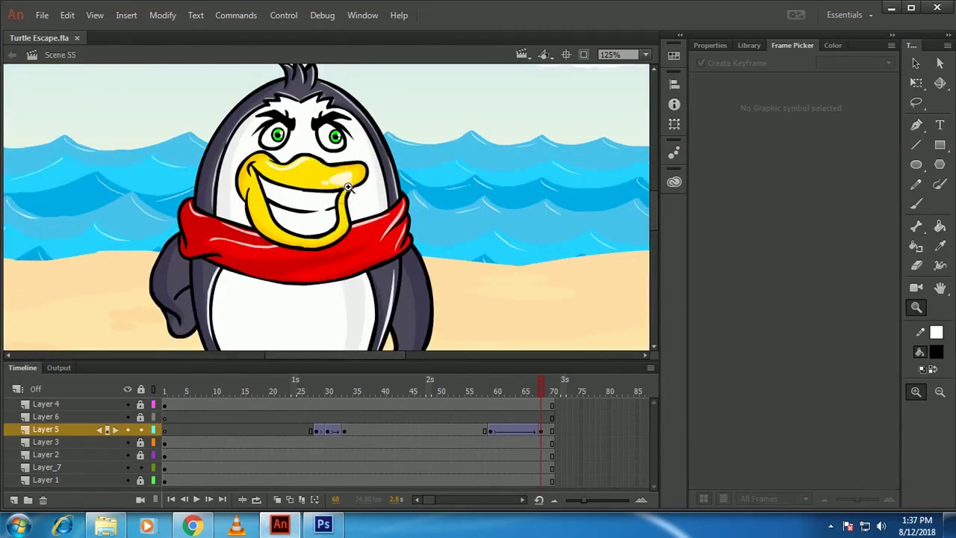
pyautogui.keyDown('alt'); pyautogui.click(344, 196); pyautogui.keyUp('alt')
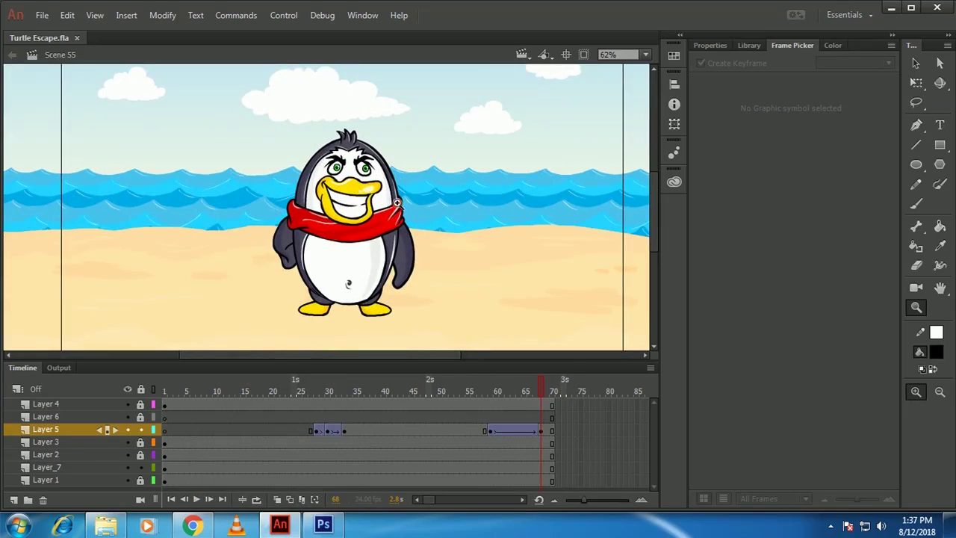
# - Switch to Adobe Animate CC and create a new ActionScript 3.0 document
pyautogui.click(831, 526)
pyautogui.click(830, 457)
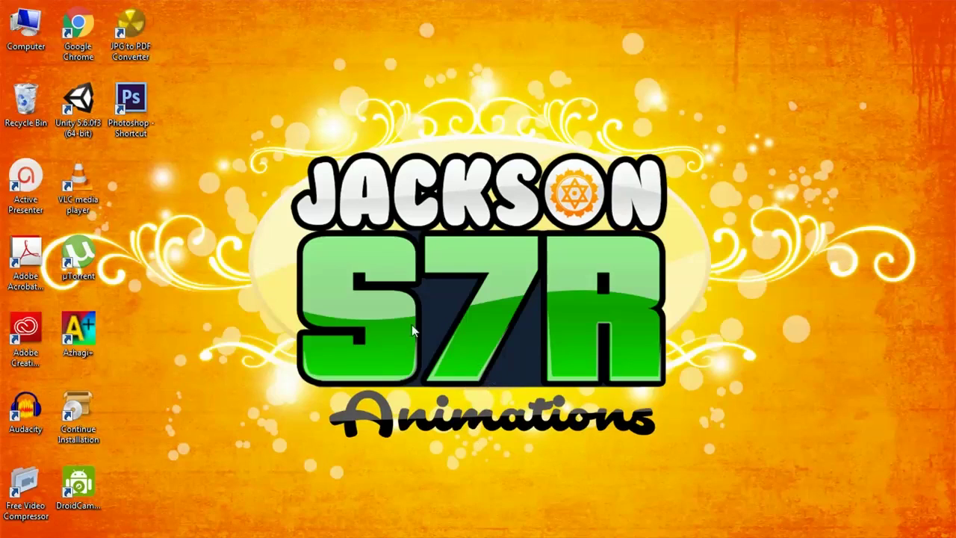
pyautogui.click(281, 522)
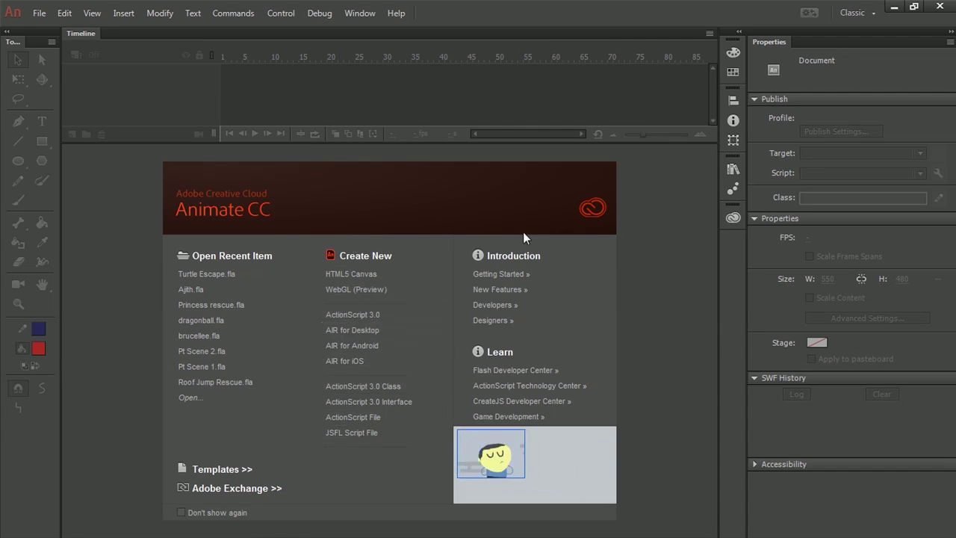
pyautogui.click(362, 315)
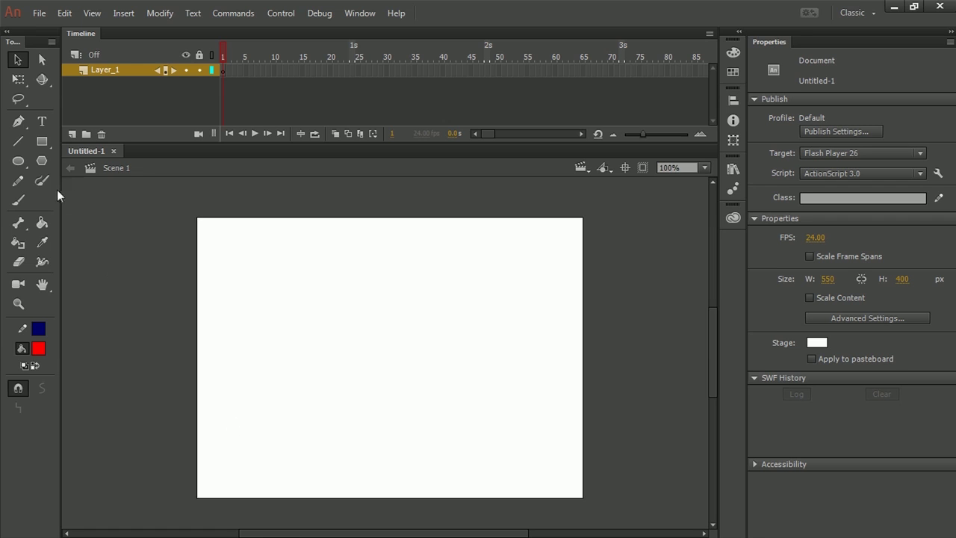
# - Examine the drawing and selection tools, including the settings of the Paint Brush and Brush tools
pyautogui.moveTo(60, 197); pyautogui.dragTo(62, 225)
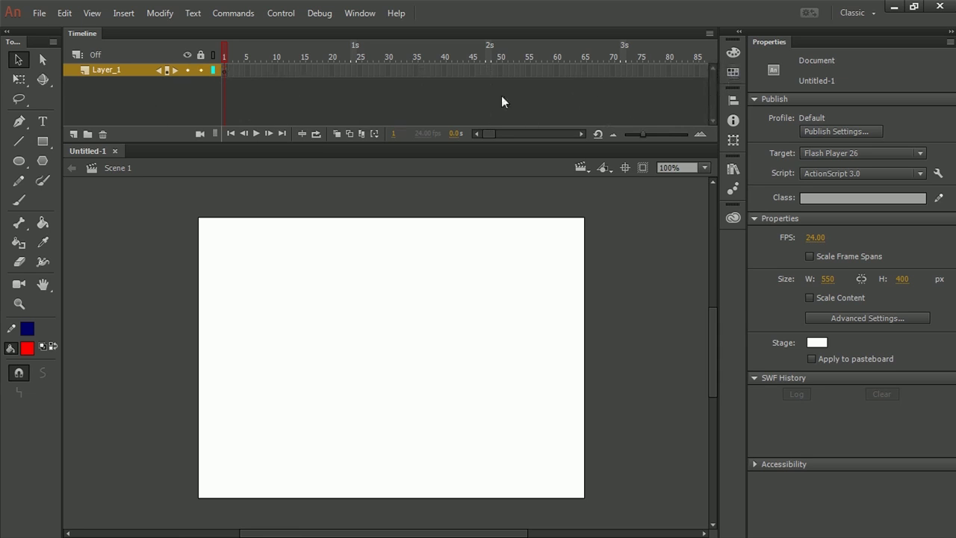
pyautogui.click(255, 133)
pyautogui.press('p')
pyautogui.click(21, 107)
pyautogui.click(16, 81)
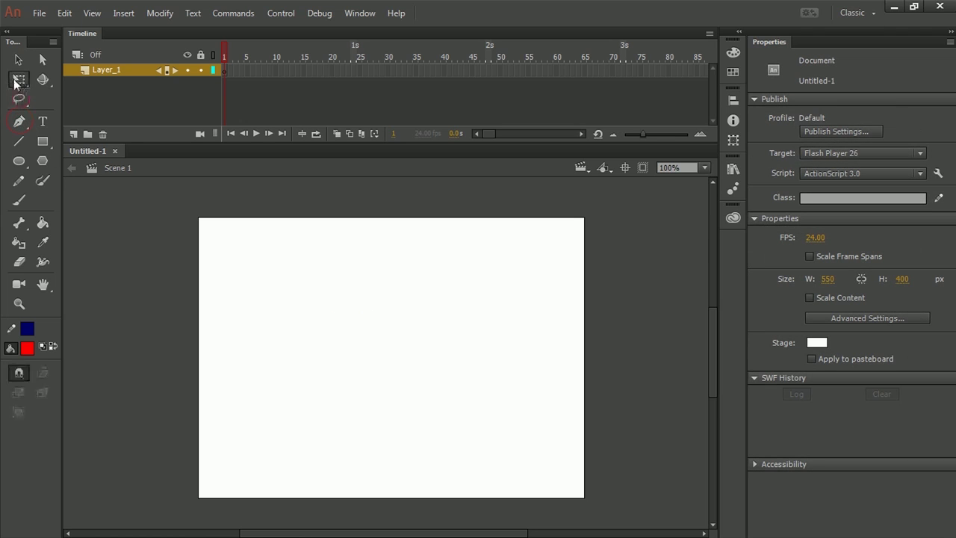
pyautogui.click(20, 99)
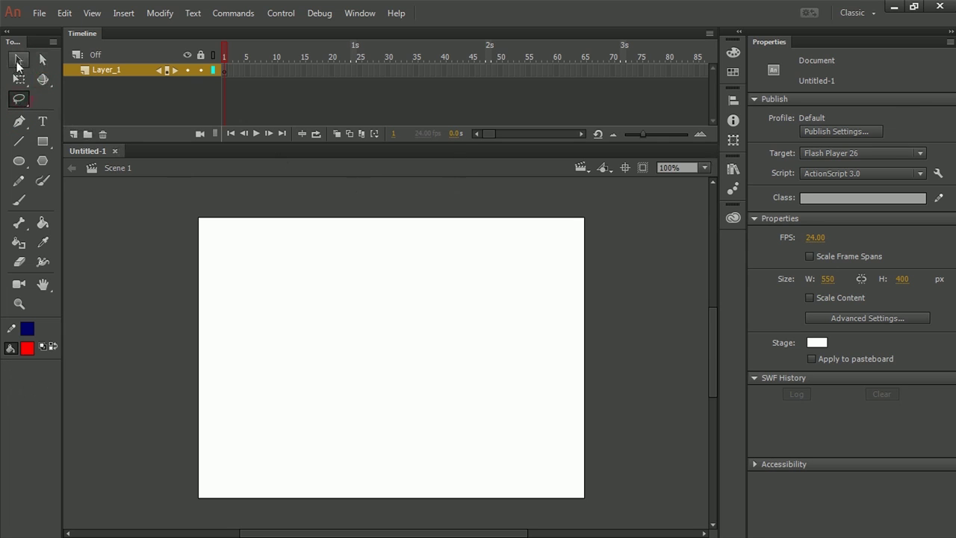
pyautogui.click(20, 78)
pyautogui.click(42, 181)
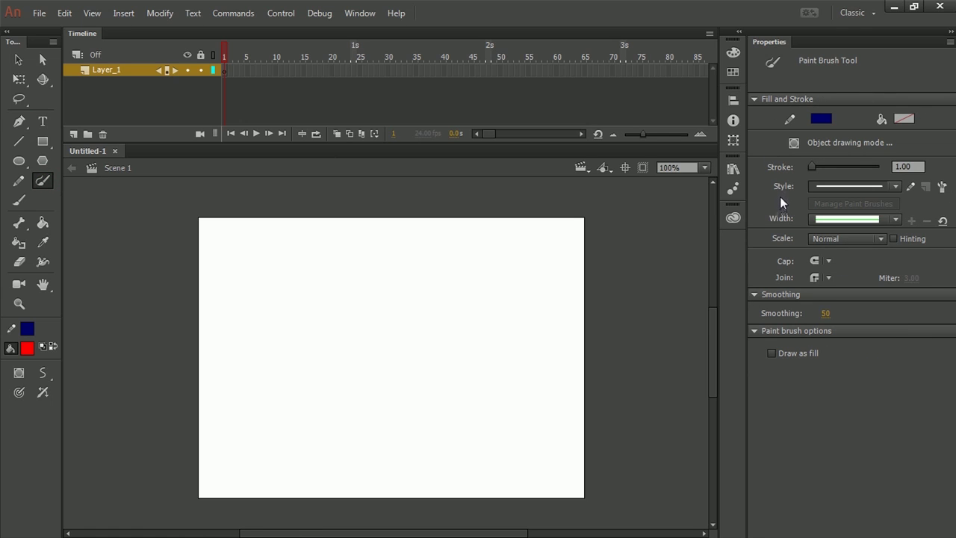
pyautogui.click(19, 200)
pyautogui.click(50, 188)
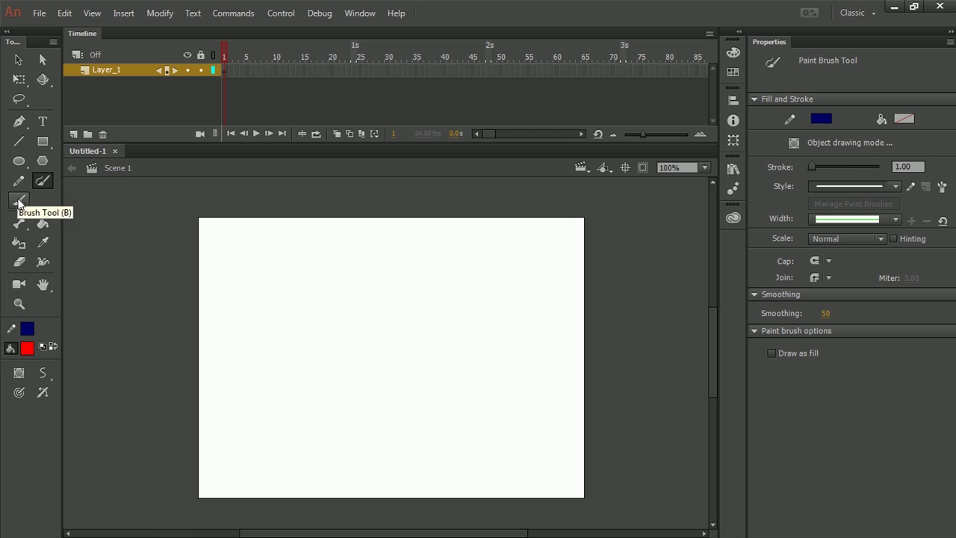
pyautogui.click(20, 200)
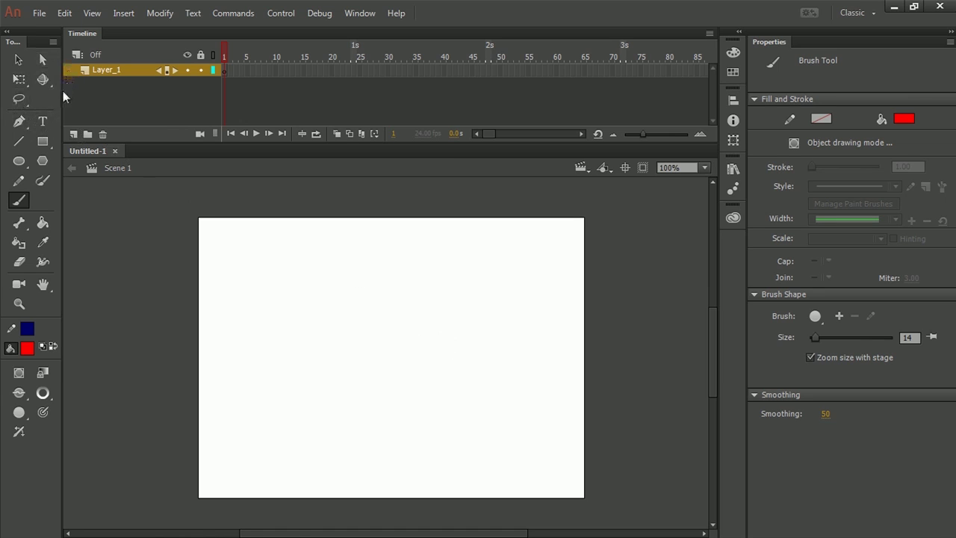
pyautogui.moveTo(61, 97); pyautogui.dragTo(60, 97)
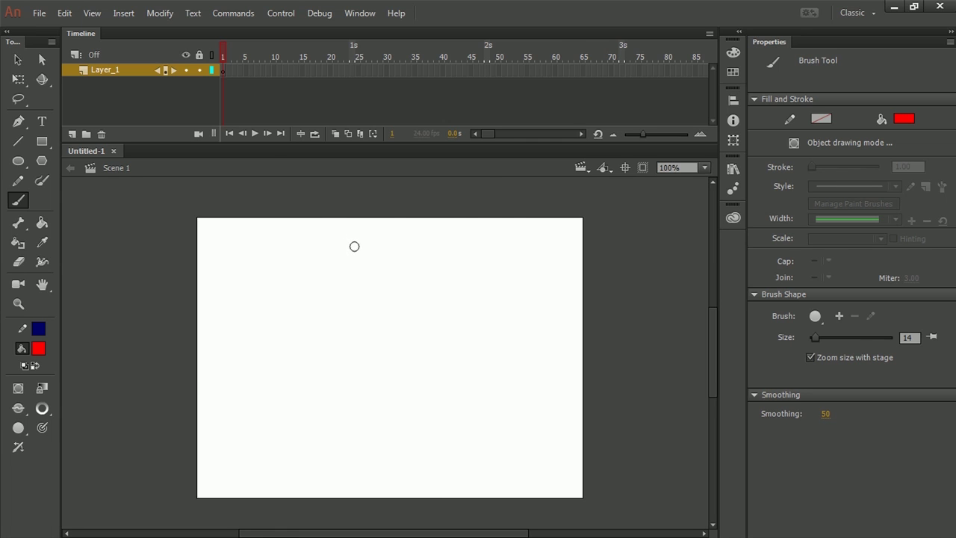
# - Set up the Oval tool with a black stroke and a yellow fill
pyautogui.press('o')
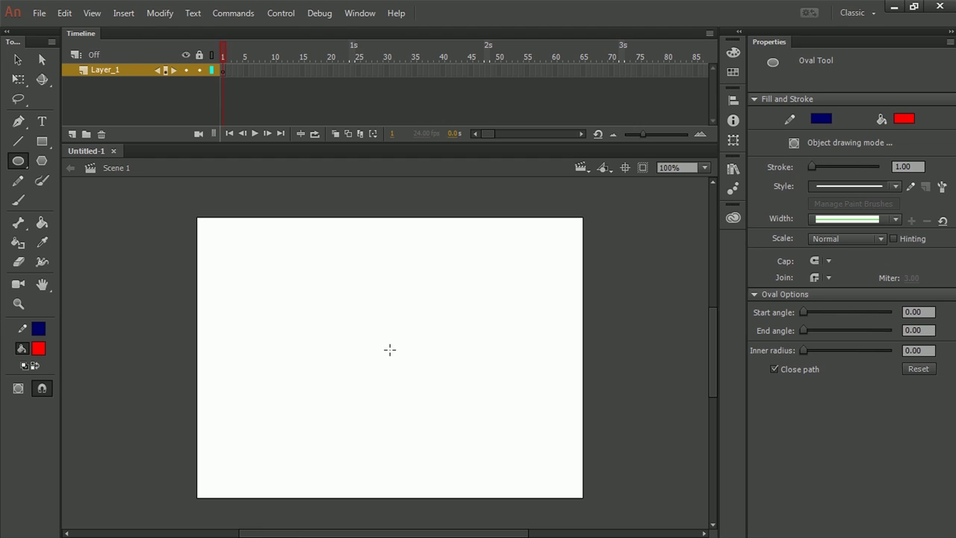
pyautogui.click(18, 160)
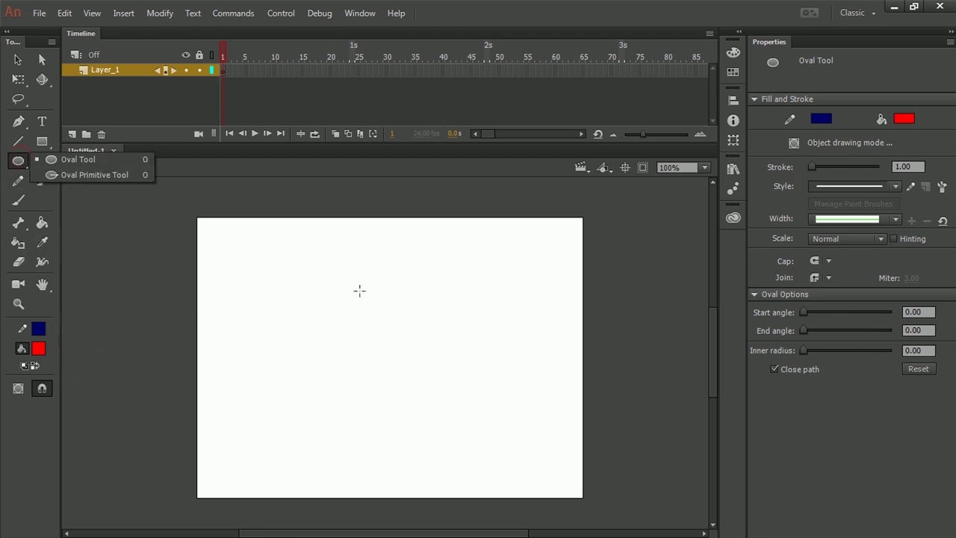
pyautogui.click(74, 158)
pyautogui.click(19, 166)
pyautogui.click(18, 160)
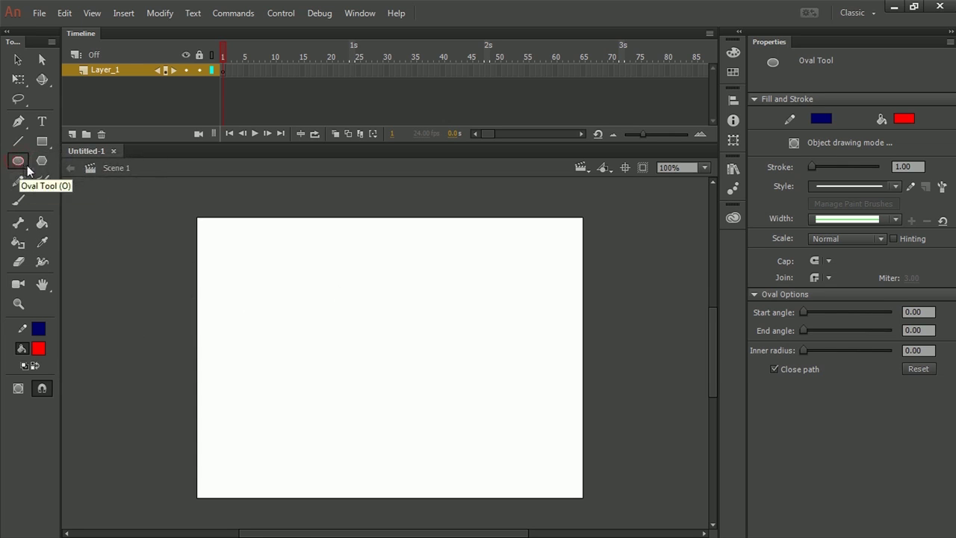
pyautogui.click(38, 329)
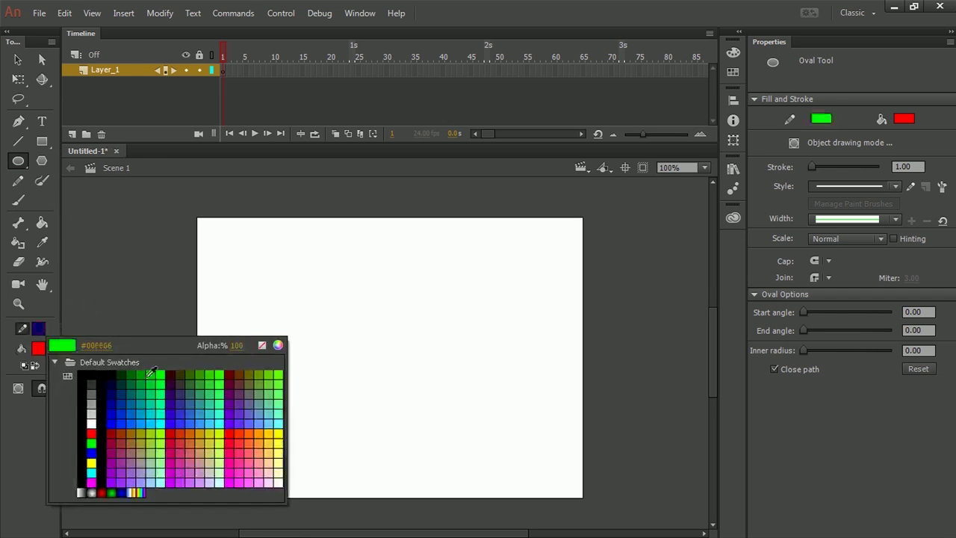
pyautogui.click(97, 372)
pyautogui.click(38, 348)
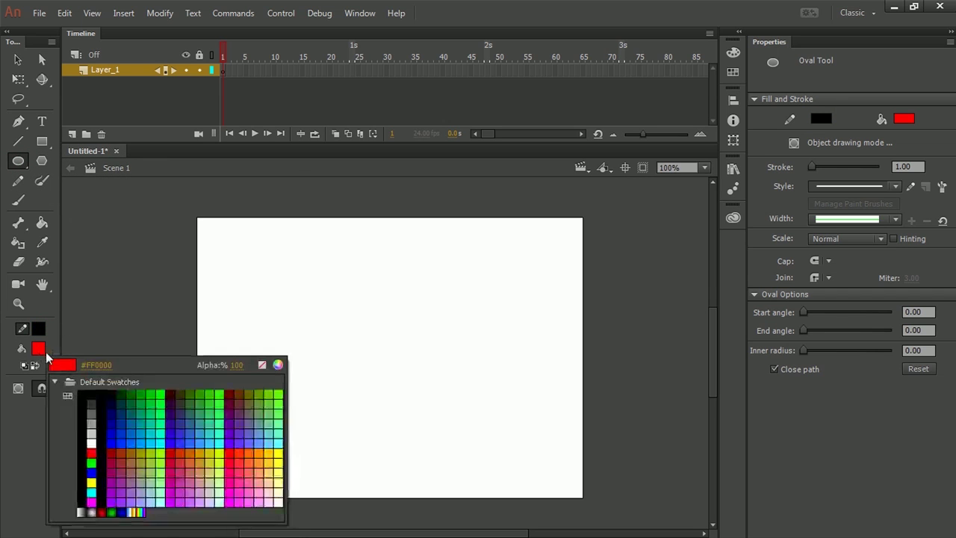
pyautogui.click(91, 483)
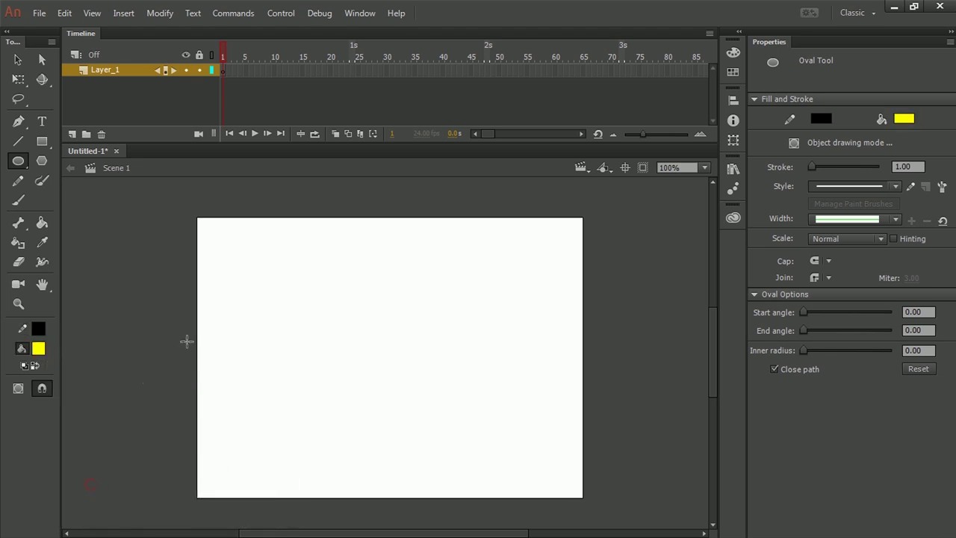
# - Draw a circle about 128 px in diameter, place it in the left half of the stage and deselect it
pyautogui.moveTo(300, 271)
pyautogui.mouseDown()
pyautogui.moveTo(459, 388)
pyautogui.moveTo(462, 415)
pyautogui.moveTo(504, 450)
pyautogui.moveTo(356, 327)
pyautogui.moveTo(495, 418)
pyautogui.moveTo(390, 327)
pyautogui.mouseUp()
pyautogui.moveTo(274, 248)
pyautogui.mouseDown()
pyautogui.moveTo(365, 349)
pyautogui.moveTo(463, 415)
pyautogui.mouseUp()
pyautogui.moveTo(363, 326); pyautogui.dragTo(315, 379)
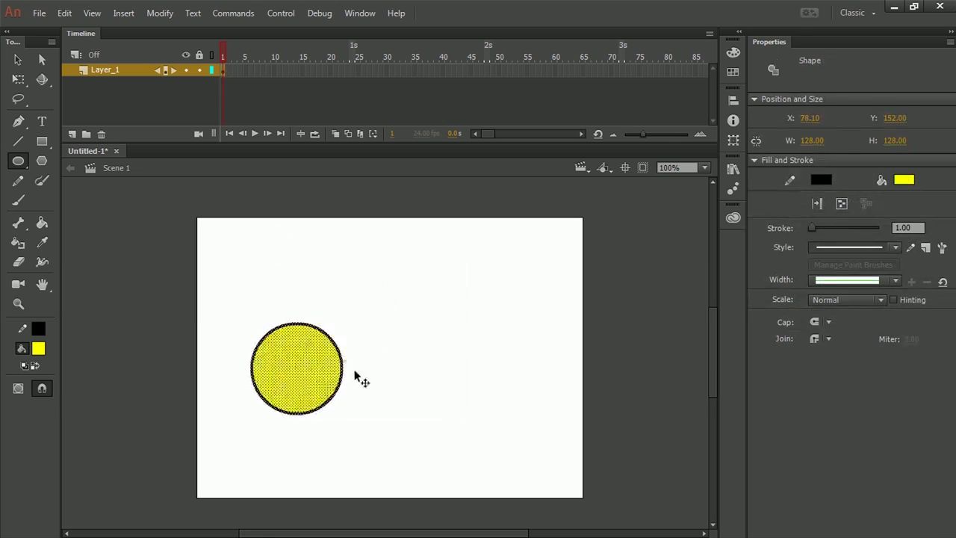
pyautogui.keyDown('ctrl'); pyautogui.click(403, 393); pyautogui.keyUp('ctrl')
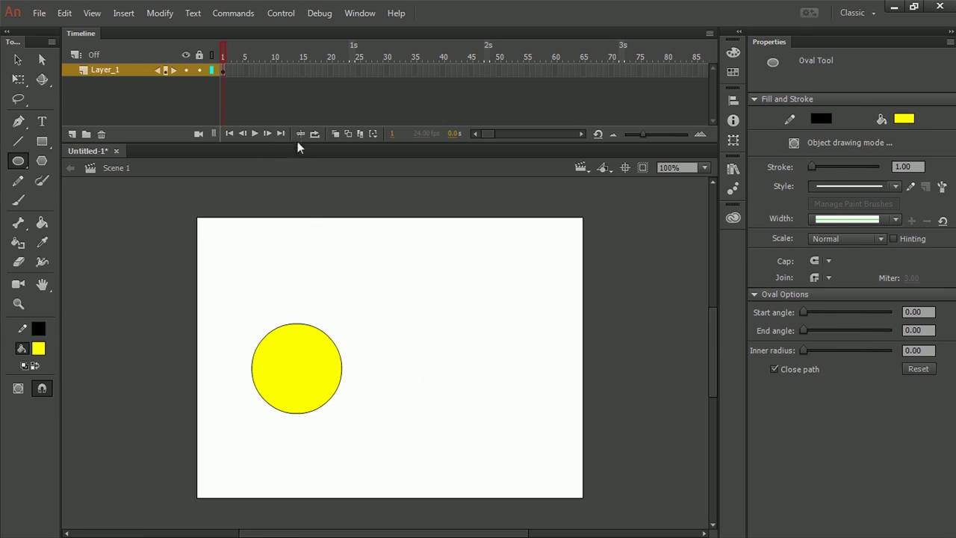
# - Make the timeline area taller and insert a regular frame at frame 2 of Layer_1
pyautogui.moveTo(297, 147); pyautogui.dragTo(299, 241)
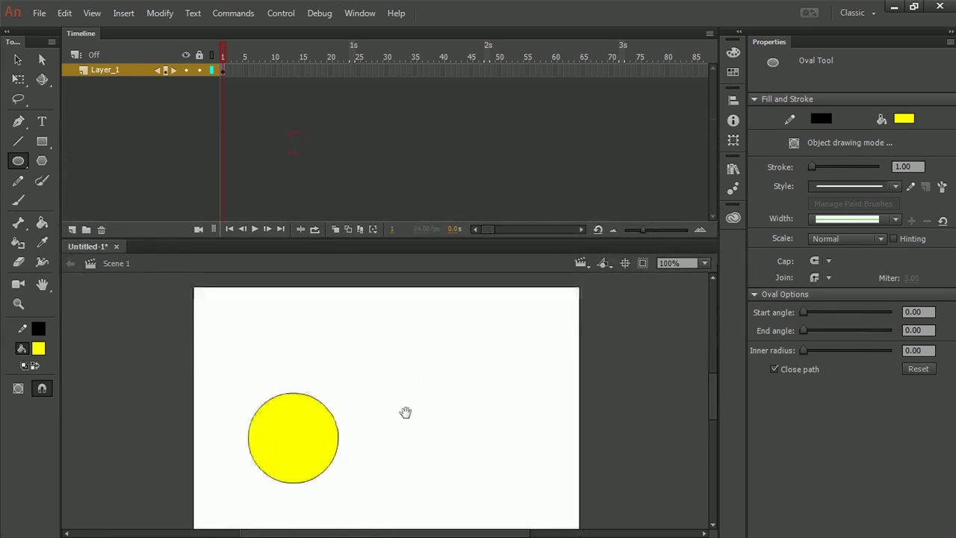
pyautogui.moveTo(405, 413); pyautogui.dragTo(423, 311)
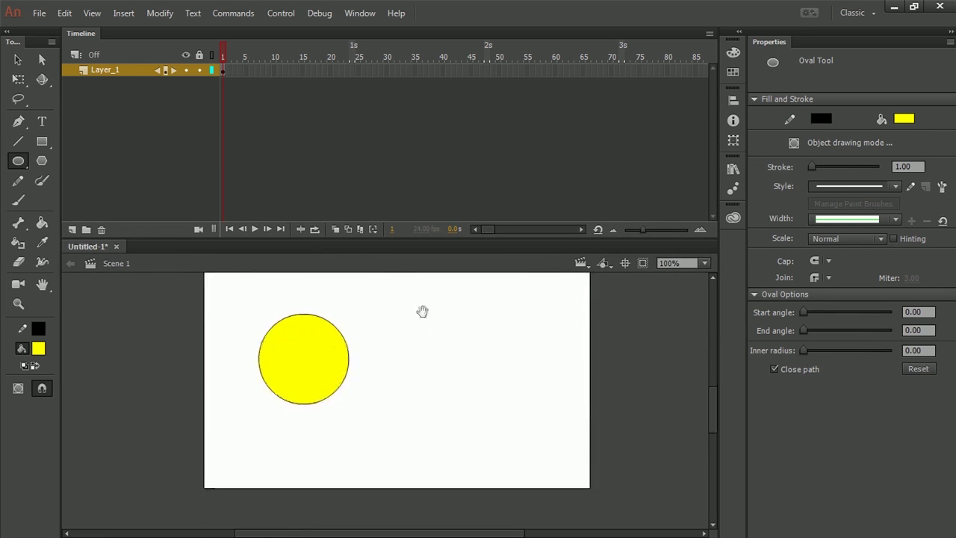
pyautogui.click(224, 71)
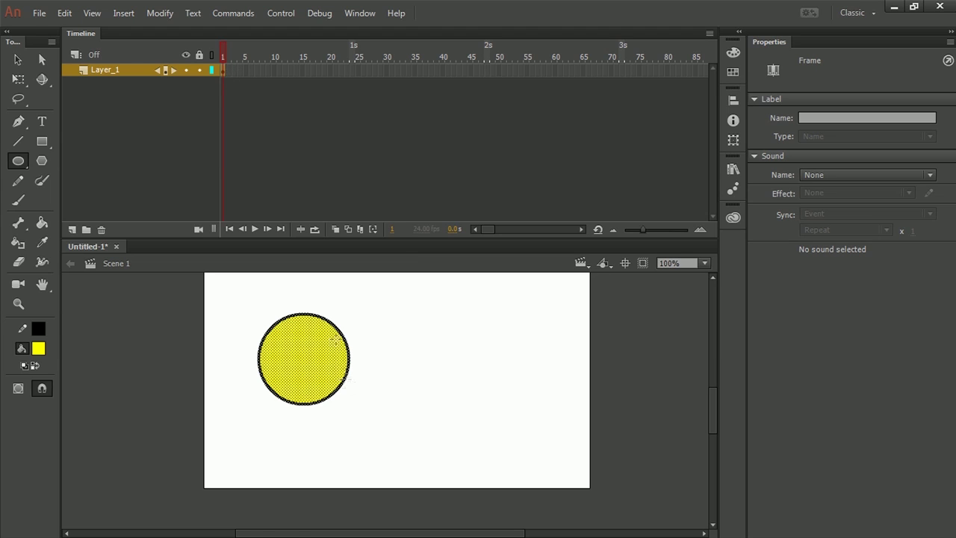
pyautogui.click(228, 70)
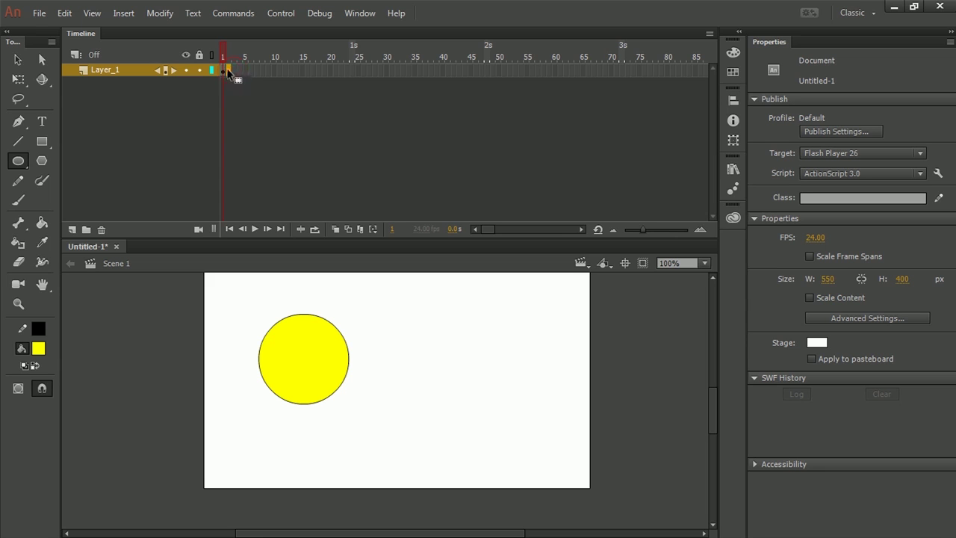
pyautogui.rightClick(228, 71)
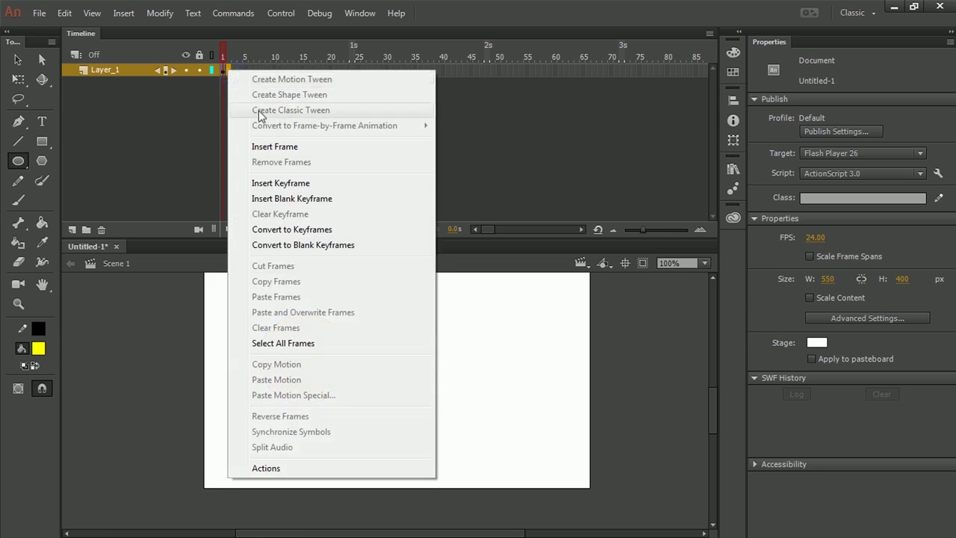
pyautogui.click(275, 147)
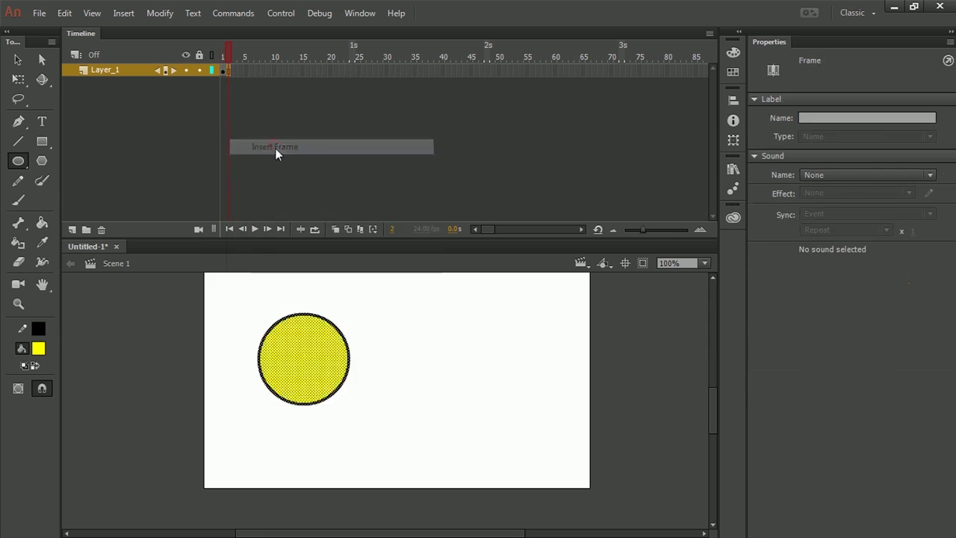
# - Extend the circle's frame span on Layer_1 to frame 15 by inserting regular frames
pyautogui.click(228, 54)
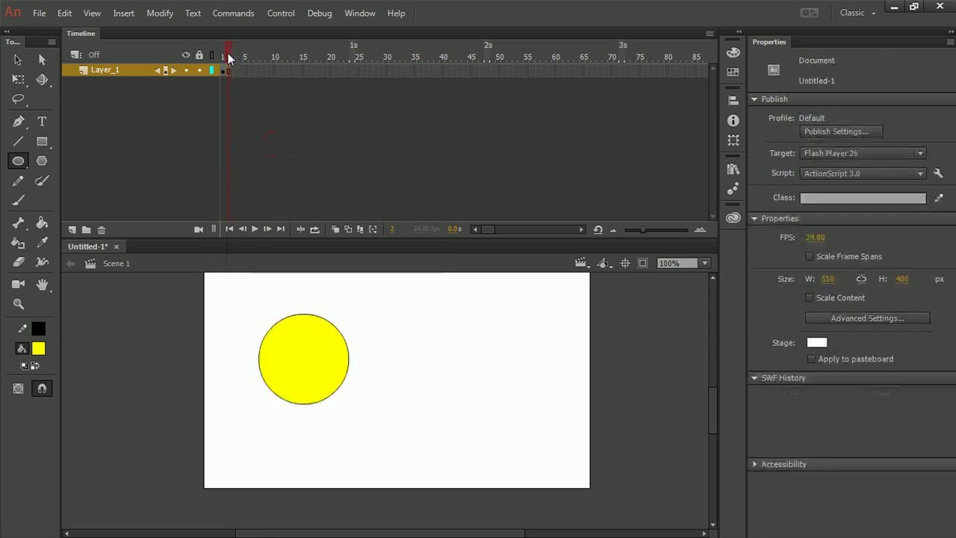
pyautogui.click(221, 55)
pyautogui.press('F5')
pyautogui.press('F5')
pyautogui.press('F5')
pyautogui.press('F5')
pyautogui.press('F5')
pyautogui.press('F5')
pyautogui.press('F5')
pyautogui.press('F5')
pyautogui.press('F5')
pyautogui.press('F5')
pyautogui.press('F5')
pyautogui.press('F5')
pyautogui.press('F5')
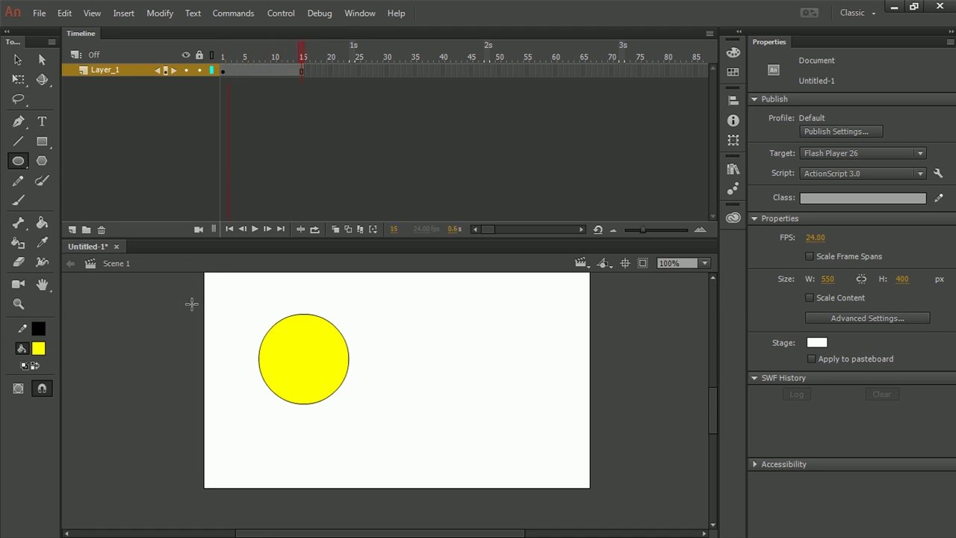
# - Insert a blank keyframe at frame 15 of Layer_1
pyautogui.click(307, 69)
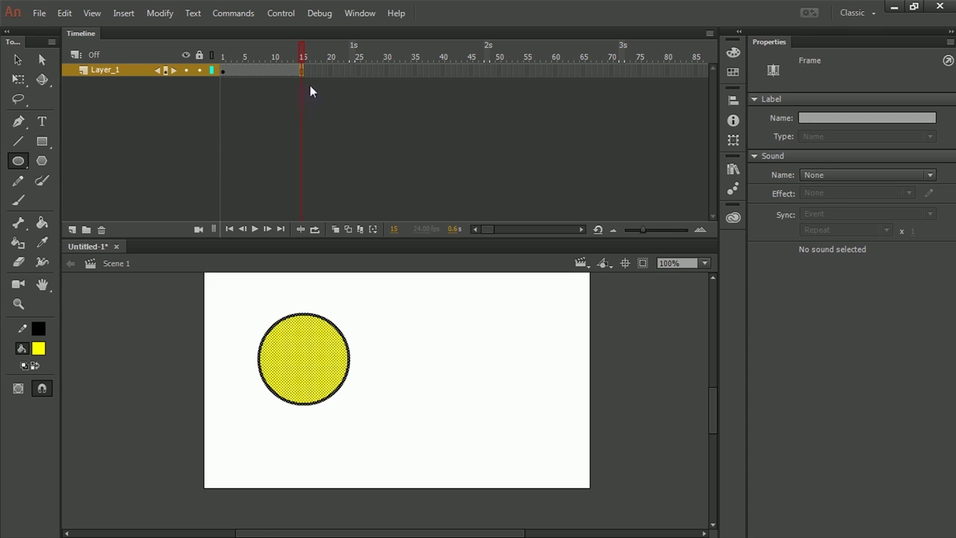
pyautogui.rightClick(303, 71)
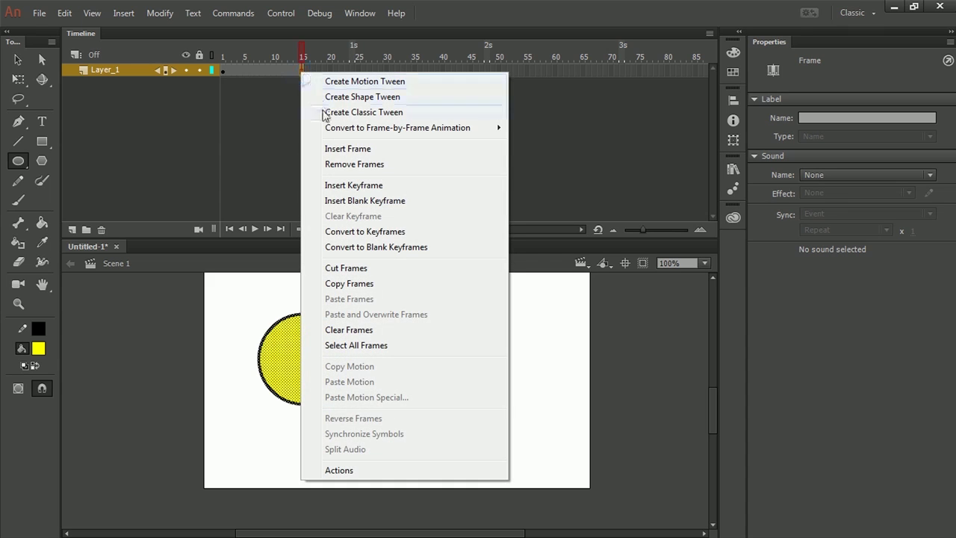
pyautogui.click(340, 201)
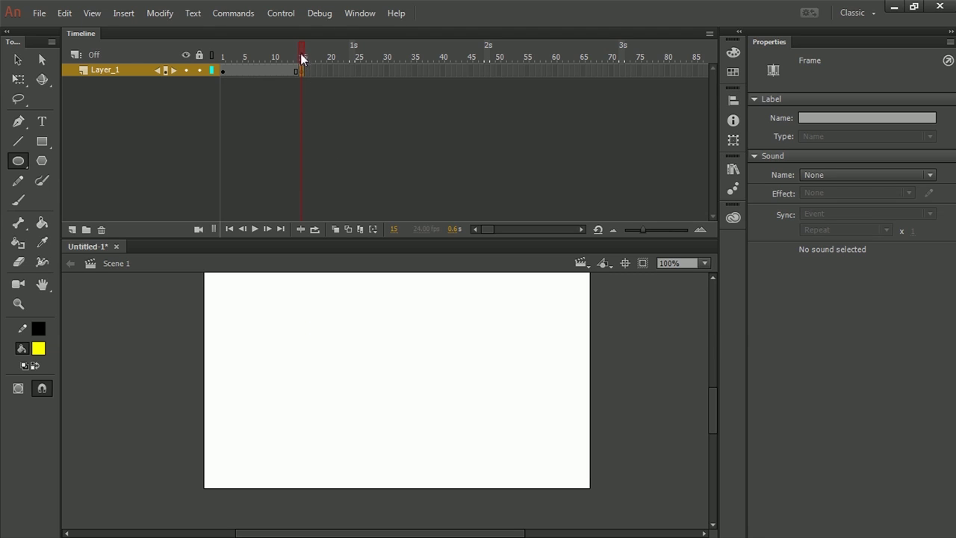
# - Play the 15-frame timeline from the start and scrub the playhead back to frame 5
pyautogui.press('Return')
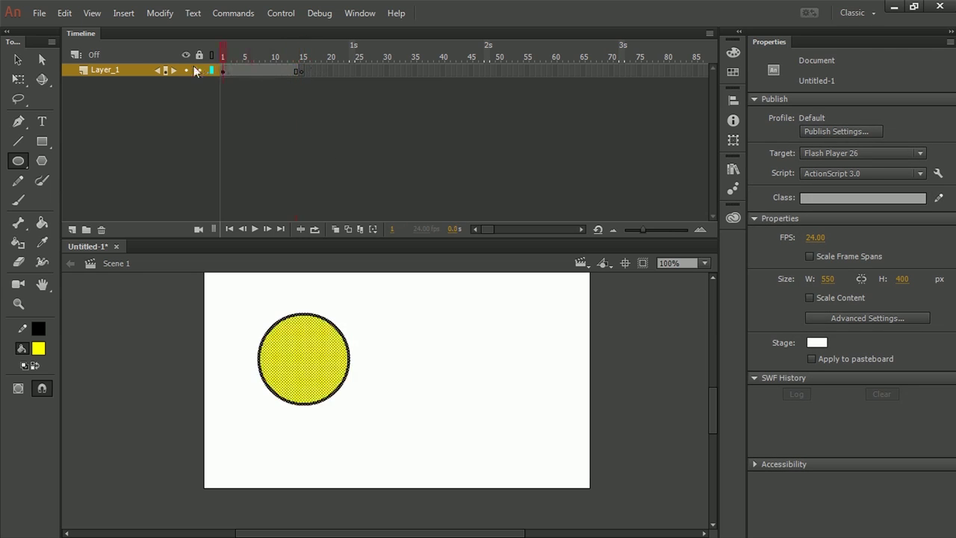
pyautogui.press('Return')
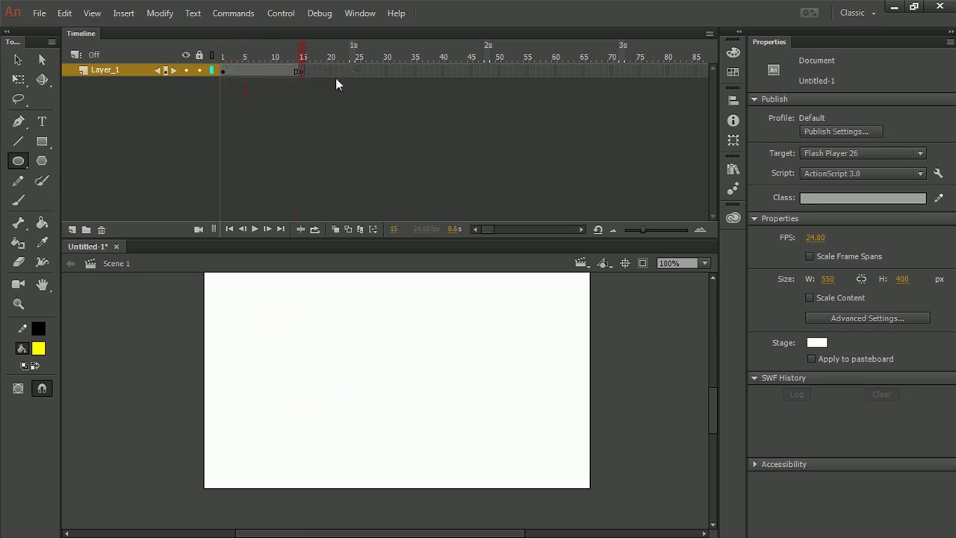
pyautogui.moveTo(298, 57); pyautogui.dragTo(230, 69)
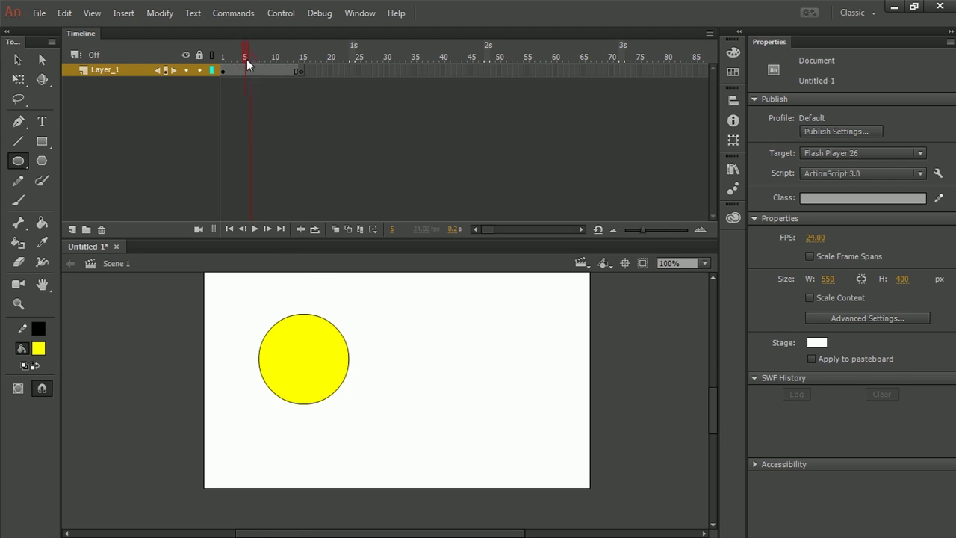
# - Insert a keyframe at frame 5 of Layer_1 and move its circle right to X about 344 px
pyautogui.click(246, 70)
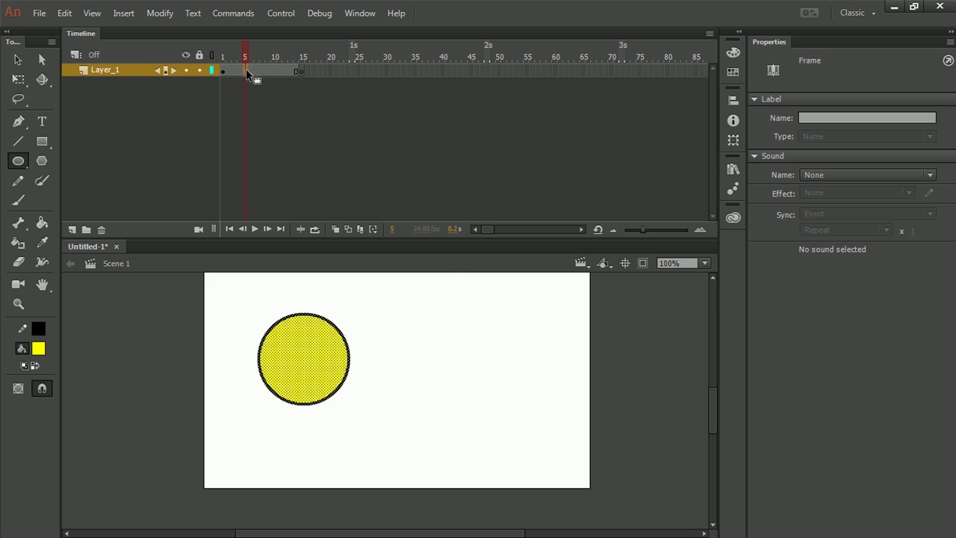
pyautogui.rightClick(246, 68)
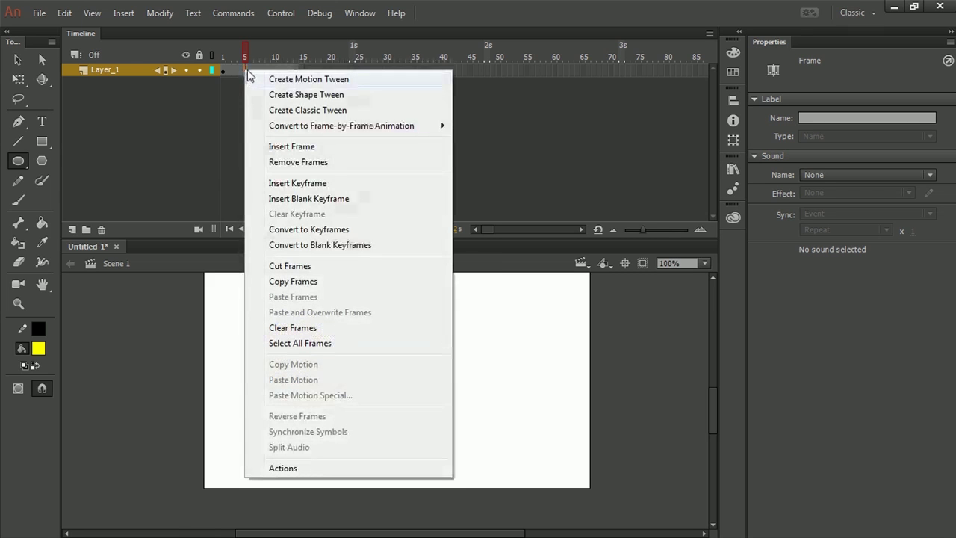
pyautogui.click(282, 185)
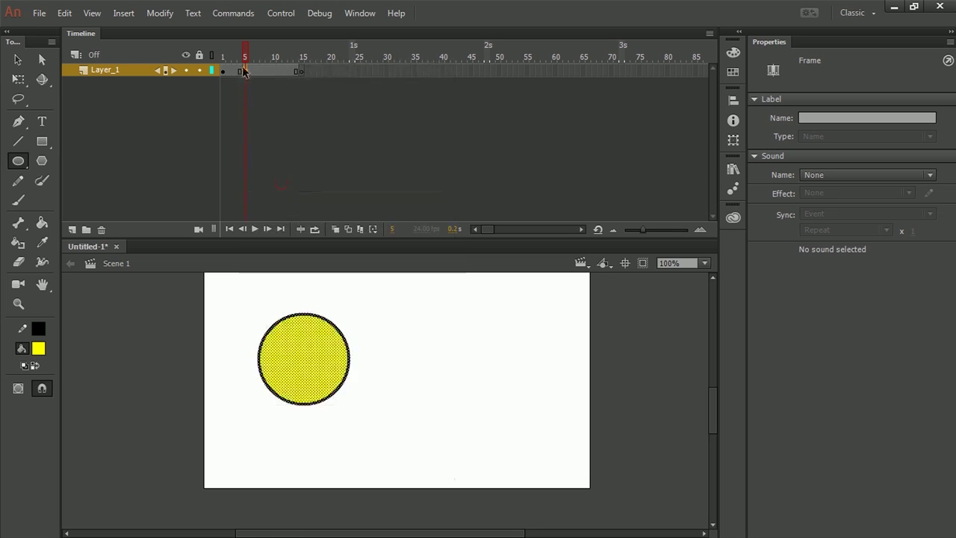
pyautogui.click(306, 379)
pyautogui.moveTo(306, 379); pyautogui.dragTo(492, 384)
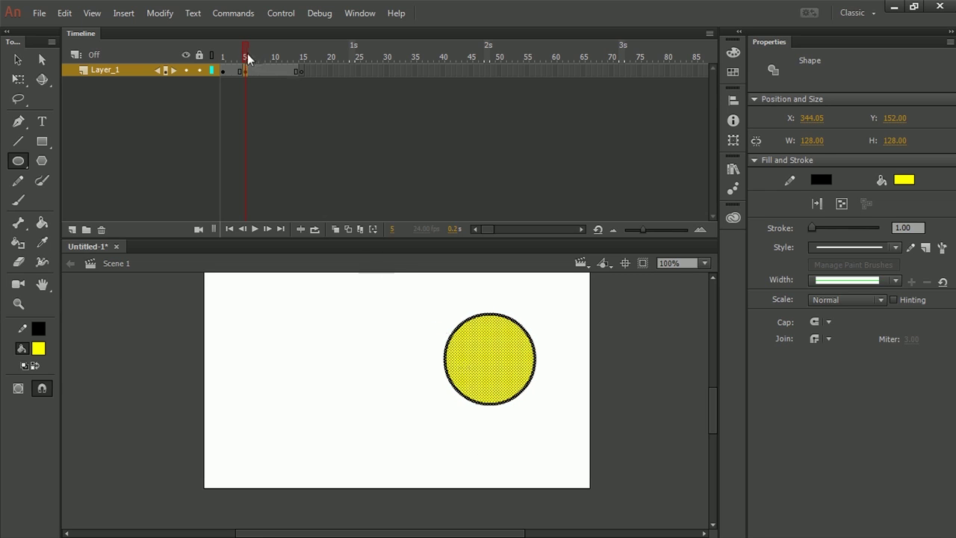
# - Check the circle's positions around the frame 5 keyframe, play the timeline and return to frame 1
pyautogui.moveTo(246, 60)
pyautogui.mouseDown()
pyautogui.moveTo(235, 52)
pyautogui.moveTo(249, 55)
pyautogui.mouseUp()
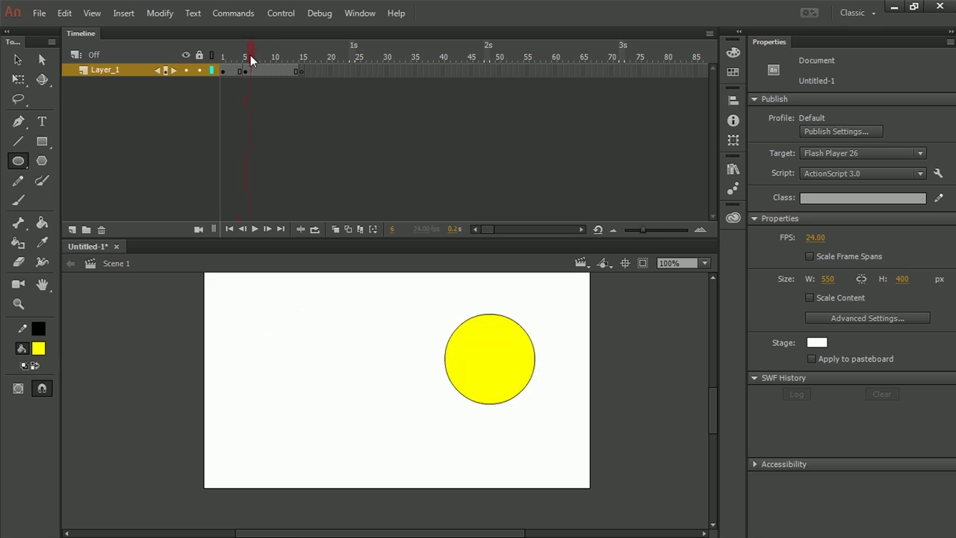
pyautogui.click(258, 71)
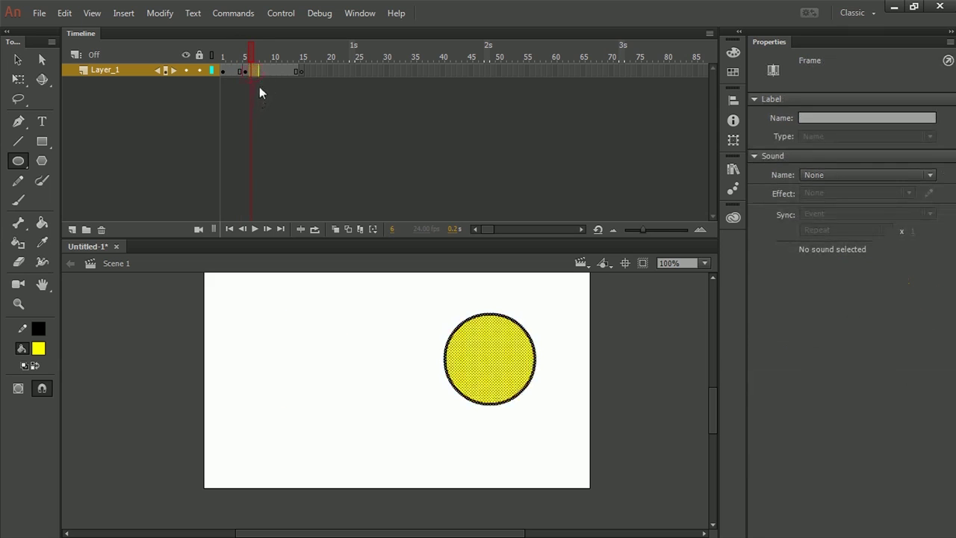
pyautogui.click(251, 52)
pyautogui.click(246, 71)
pyautogui.click(223, 57)
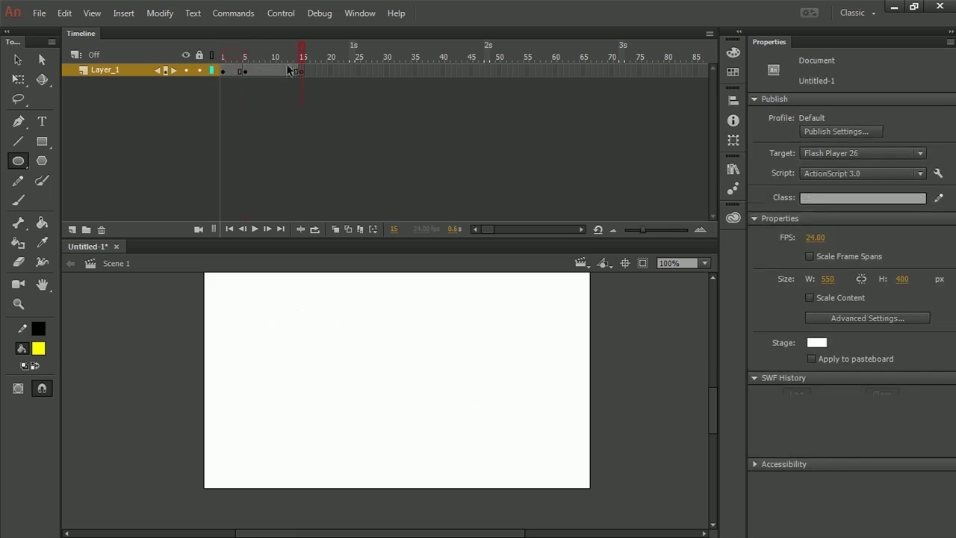
pyautogui.click(222, 70)
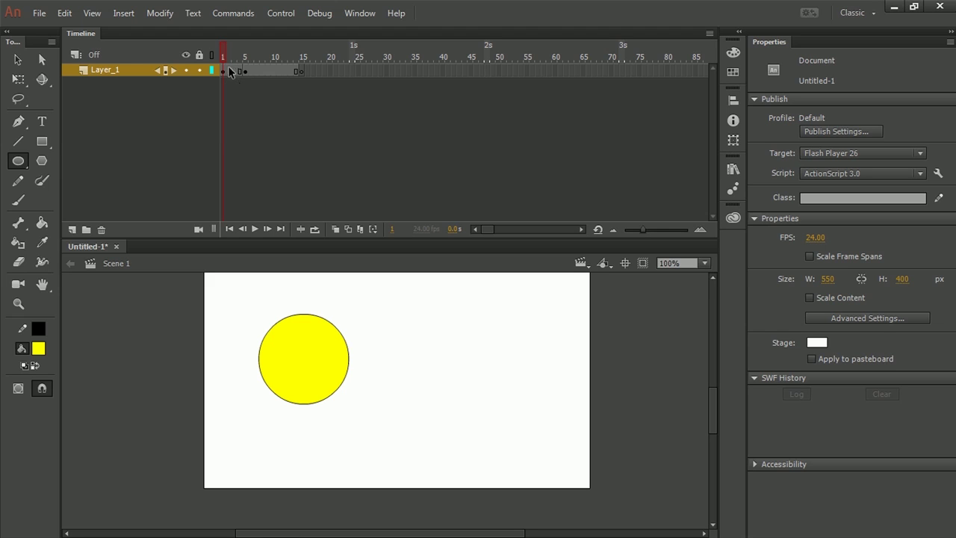
# - Remove frames 2 to 15 from Layer_1
pyautogui.click(227, 70)
pyautogui.moveTo(232, 68); pyautogui.dragTo(301, 74)
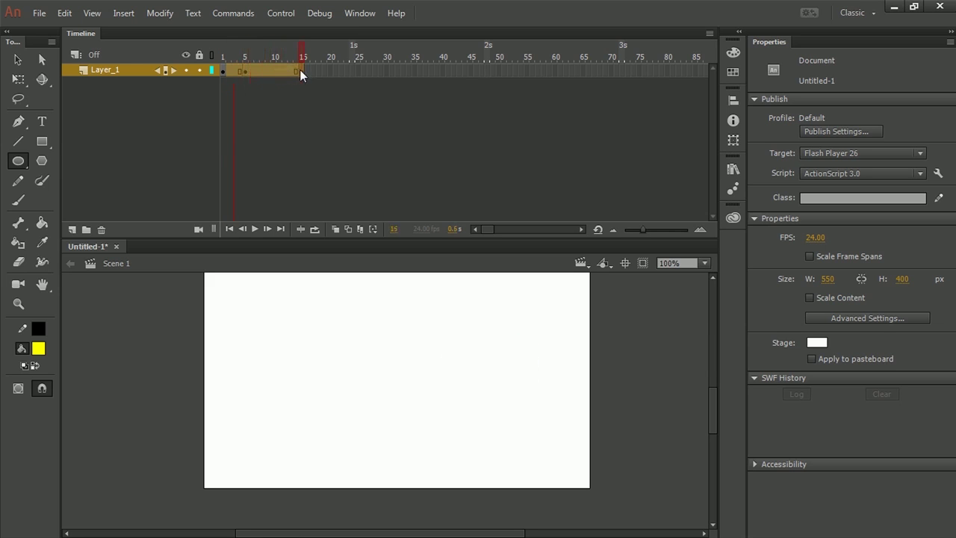
pyautogui.rightClick(301, 72)
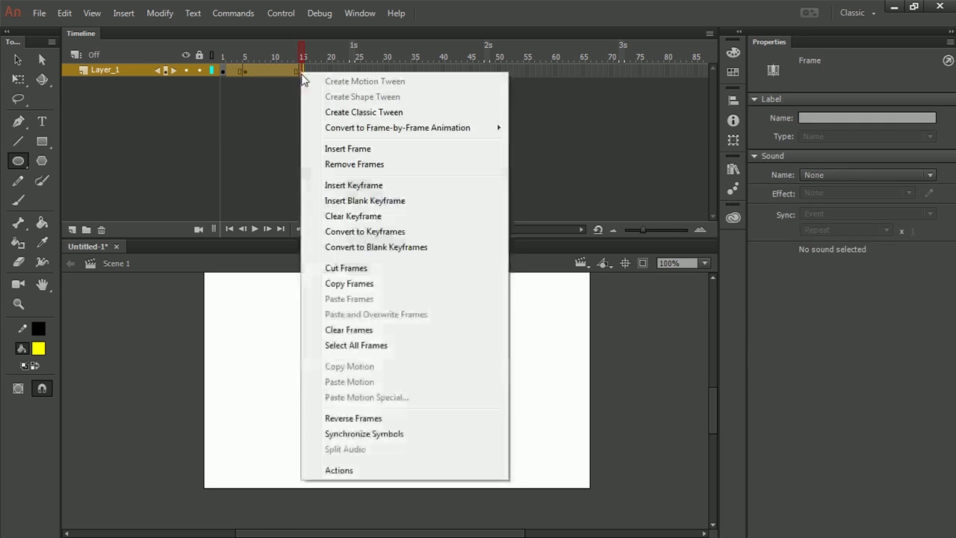
pyautogui.click(343, 165)
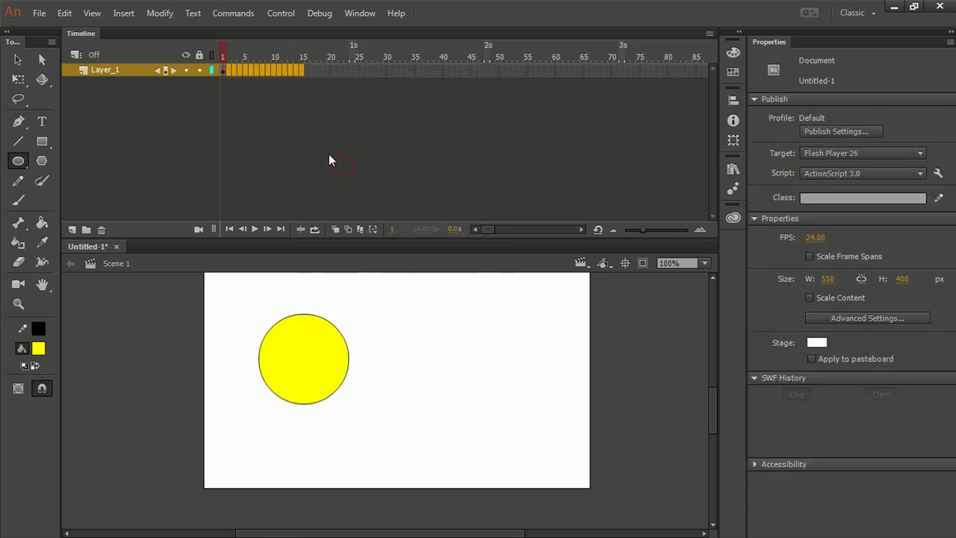
# - Select frame 1, deselect its circle and dismiss the Windows color scheme message
pyautogui.click(224, 71)
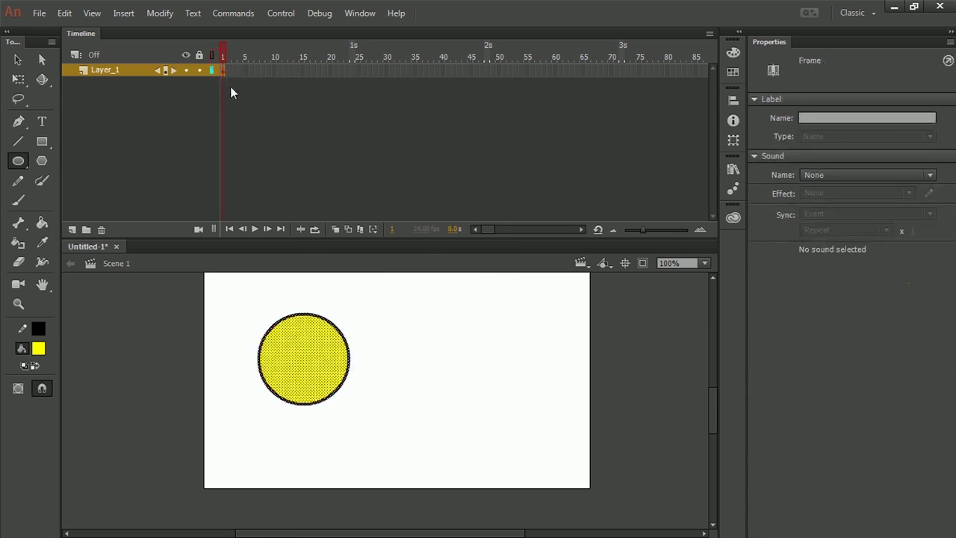
pyautogui.click(381, 347)
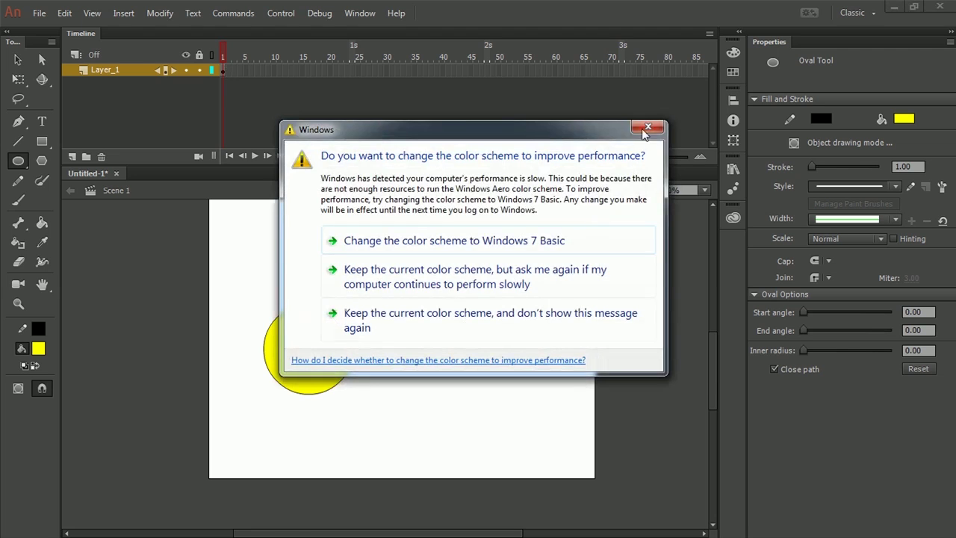
pyautogui.click(647, 129)
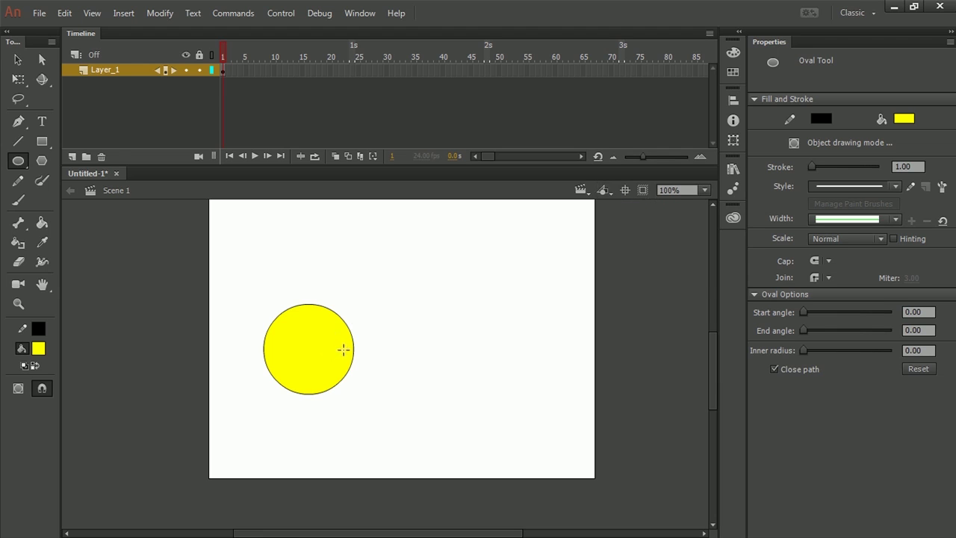
# - Try moving the whole circle to the right side of the stage at X about 388 px and undo the move
pyautogui.moveTo(247, 284); pyautogui.dragTo(401, 450)
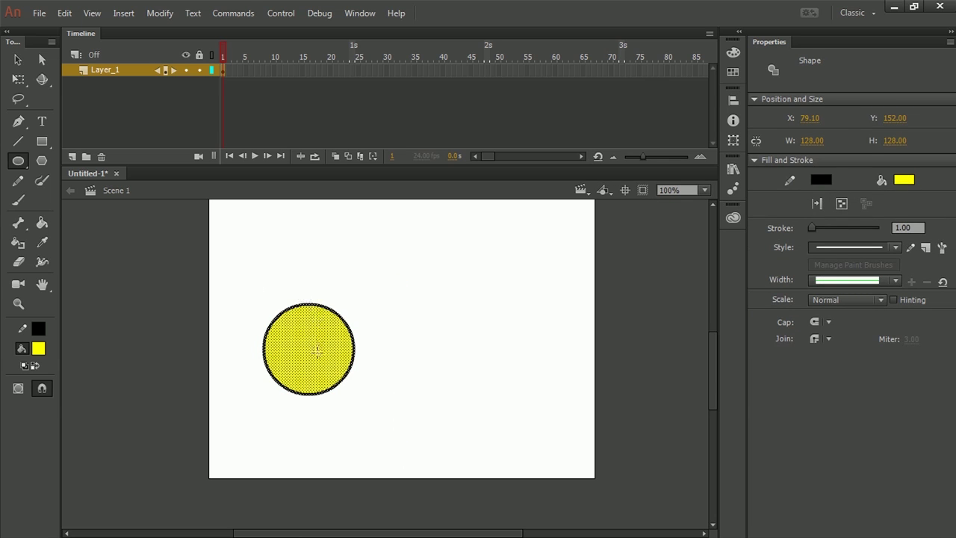
pyautogui.moveTo(331, 361); pyautogui.dragTo(548, 361)
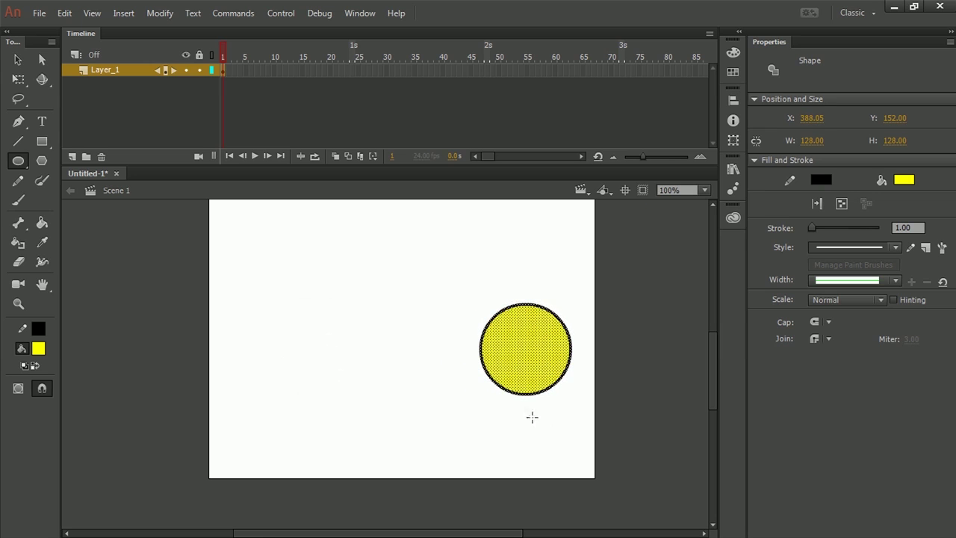
pyautogui.hotkey('ctrl', 'z')
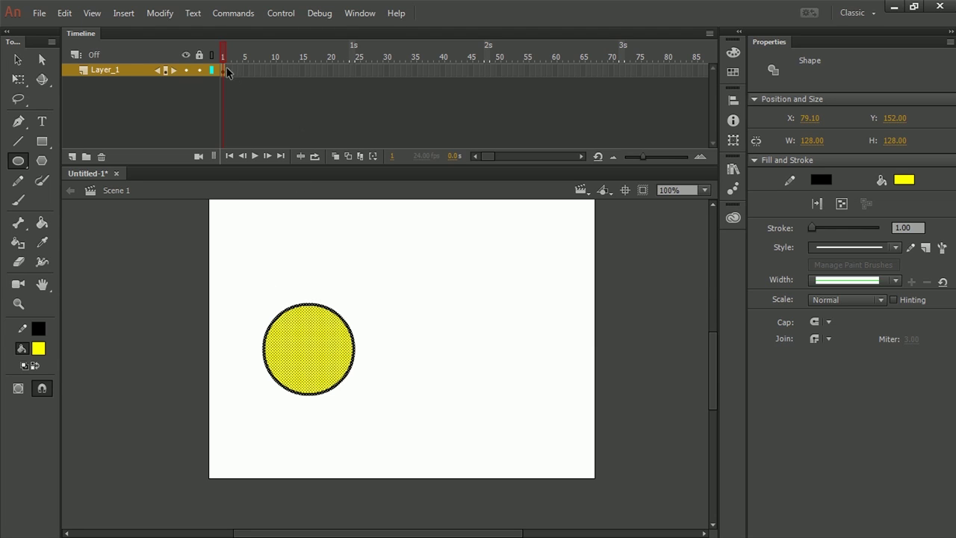
# - Insert keyframes at frames 2 and 3, moving the circle right to X about 115 px and about 140 px respectively
pyautogui.click(241, 100)
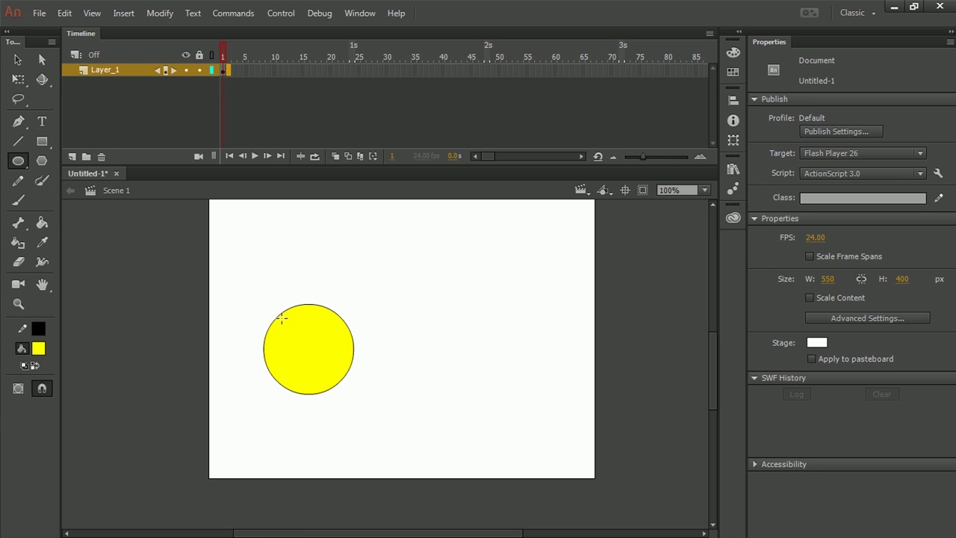
pyautogui.press('F6')
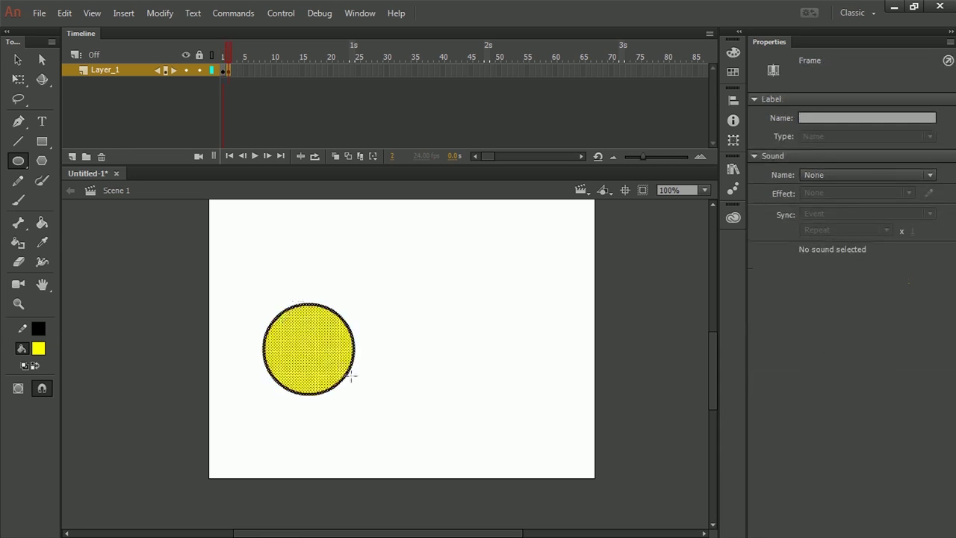
pyautogui.moveTo(323, 371); pyautogui.dragTo(342, 373)
pyautogui.press('Left')
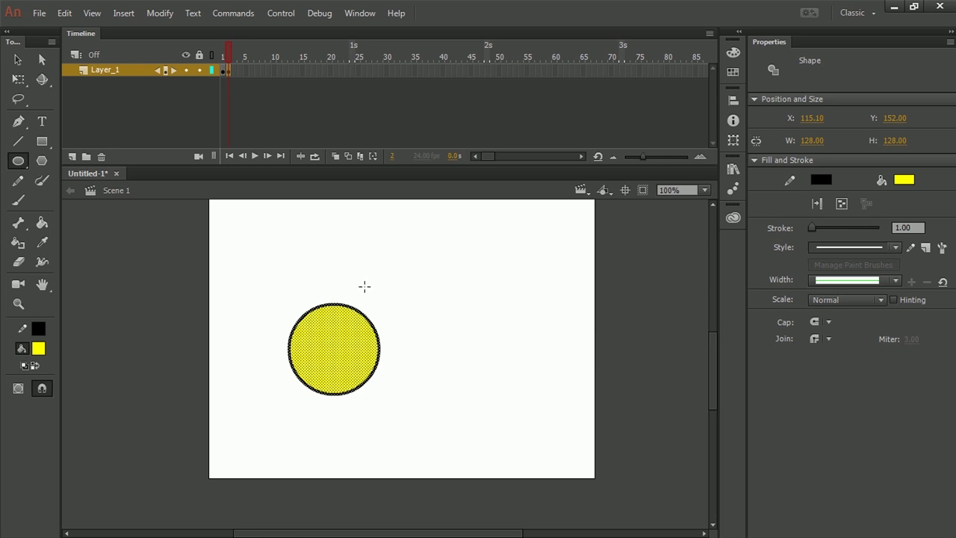
pyautogui.press('F6')
pyautogui.moveTo(343, 371); pyautogui.dragTo(361, 374)
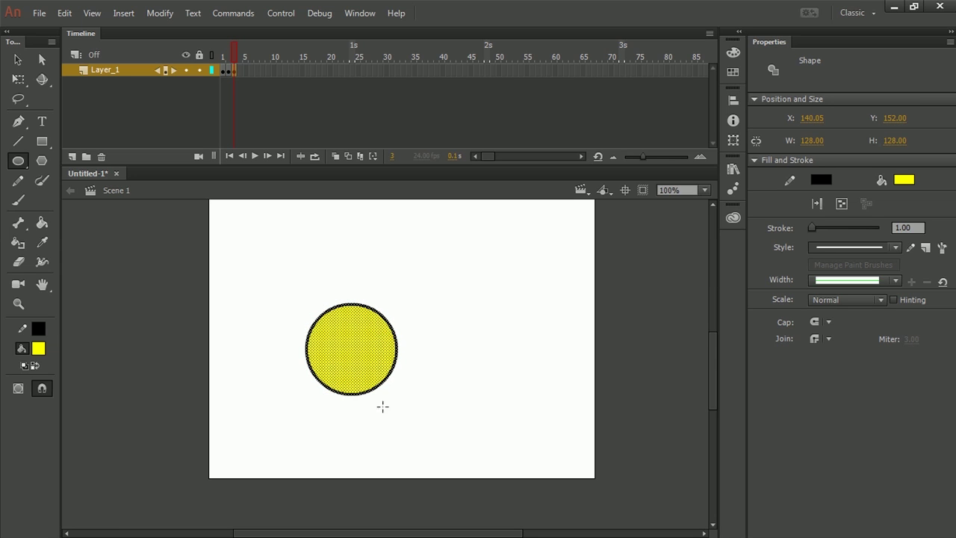
# - Insert keyframes at frames 4 to 12, shifting the circle gradually right to X about 386 px at frame 12
pyautogui.press('F6')
pyautogui.moveTo(374, 362); pyautogui.dragTo(515, 382)
pyautogui.press('F6')
pyautogui.press('F6')
pyautogui.press('F6')
pyautogui.press('F6')
pyautogui.press('F6')
pyautogui.press('F6')
pyautogui.press('F6')
pyautogui.press('F6')
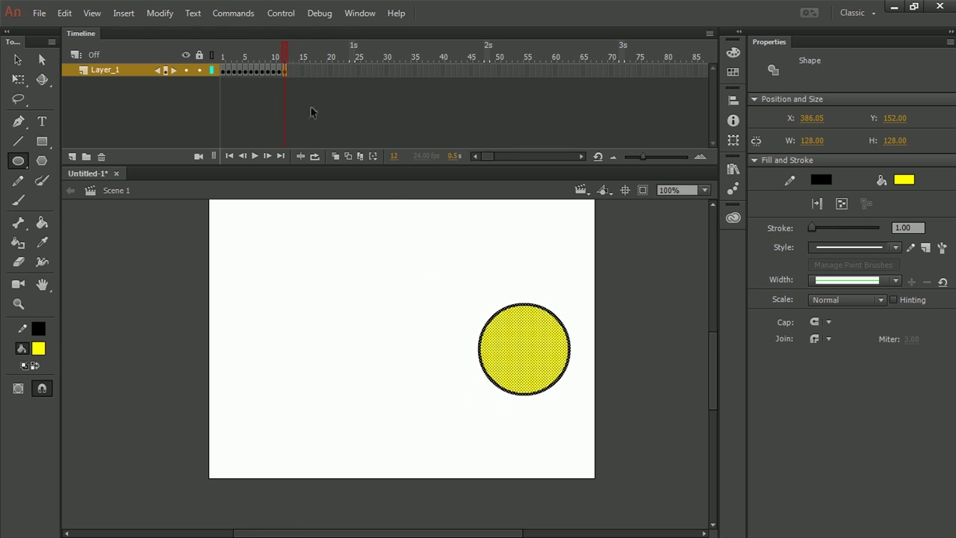
# - Scrub through the frame-by-frame animation and play it repeatedly from frame 1 to check the circle's movement
pyautogui.click(284, 52)
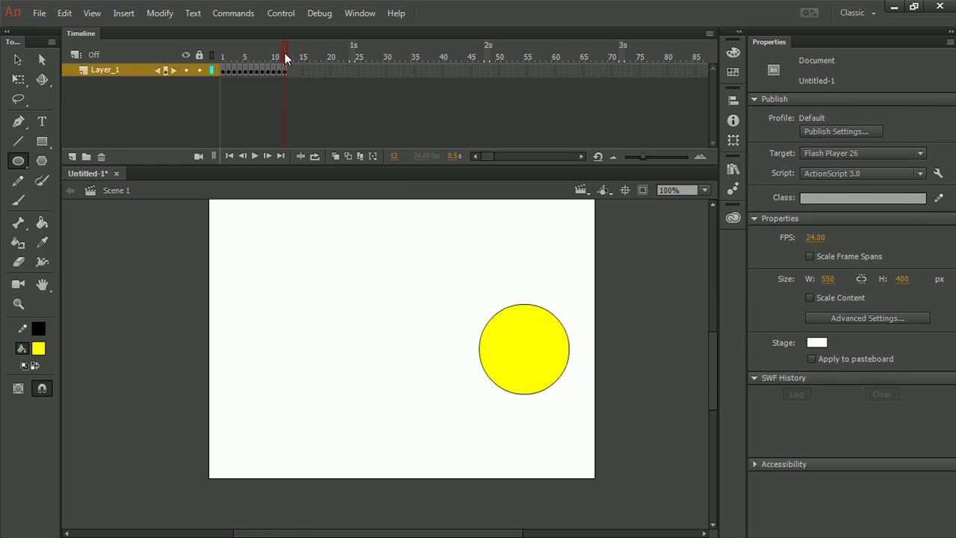
pyautogui.moveTo(284, 53); pyautogui.dragTo(223, 59)
pyautogui.click(254, 156)
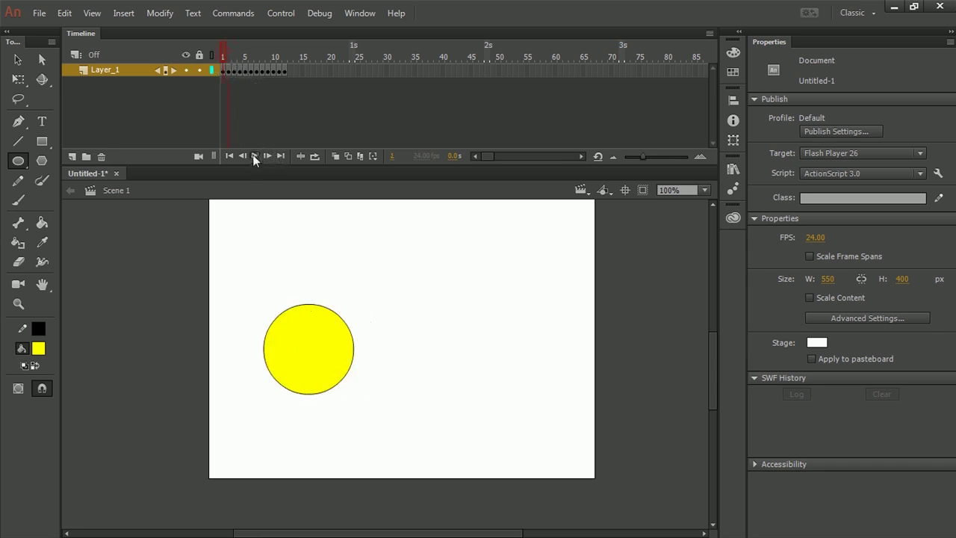
pyautogui.moveTo(274, 58); pyautogui.dragTo(220, 91)
pyautogui.click(256, 156)
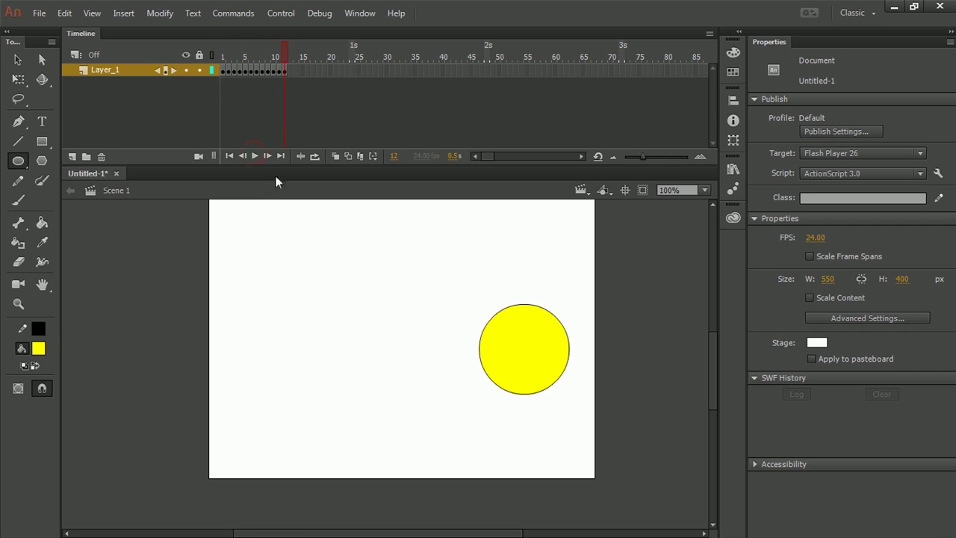
pyautogui.moveTo(283, 53); pyautogui.dragTo(197, 107)
pyautogui.click(254, 155)
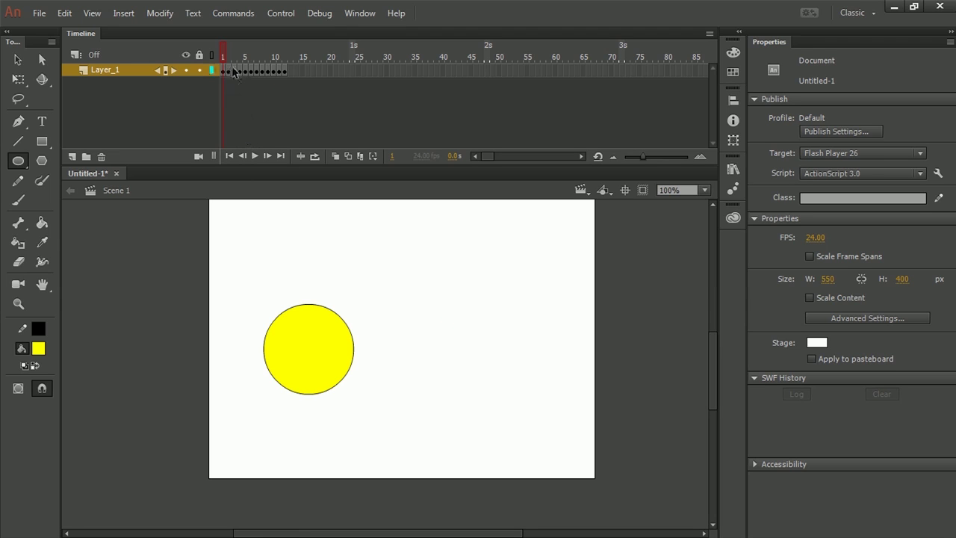
# - Remove the frame-by-frame keyframes at frames 2 to 12 from Layer_1
pyautogui.moveTo(233, 71); pyautogui.dragTo(279, 73)
pyautogui.rightClick(261, 70)
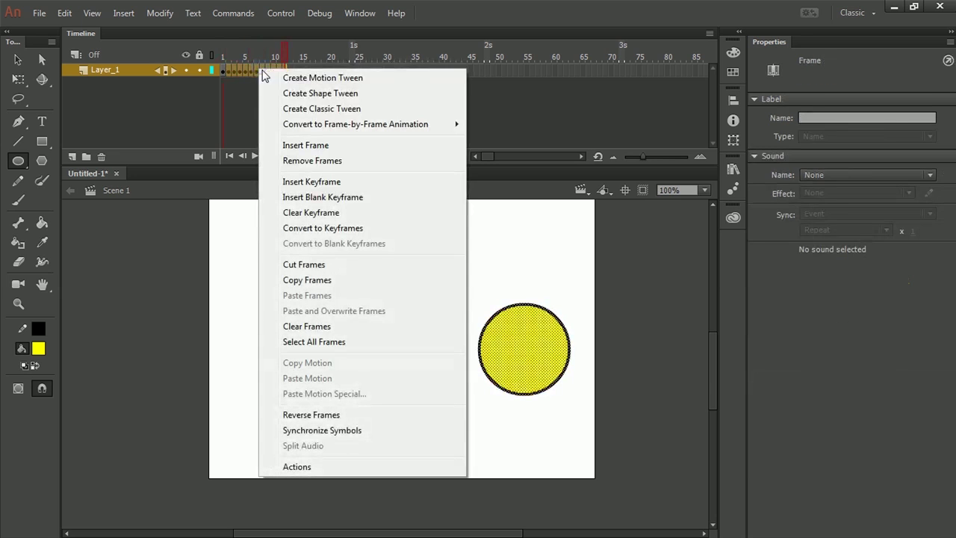
pyautogui.click(309, 161)
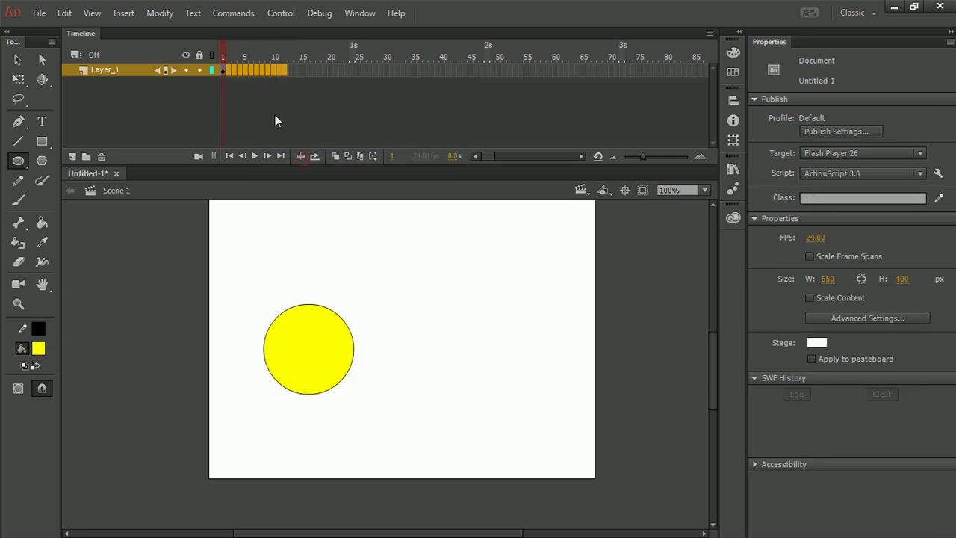
pyautogui.hotkey('shift', 'F5')
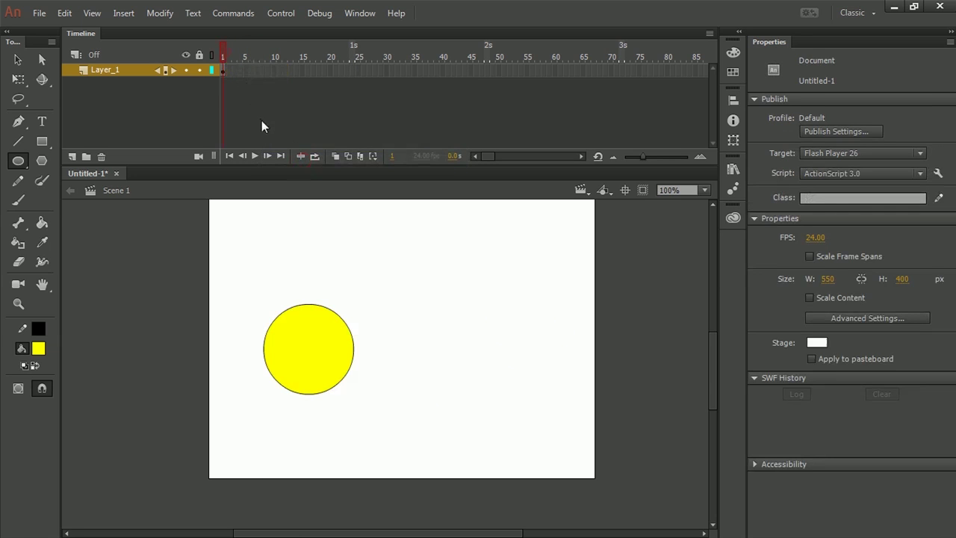
# - Try moving the circle across to the right side of the stage on frame 1, undo the move and deselect it
pyautogui.click(284, 70)
pyautogui.click(249, 295)
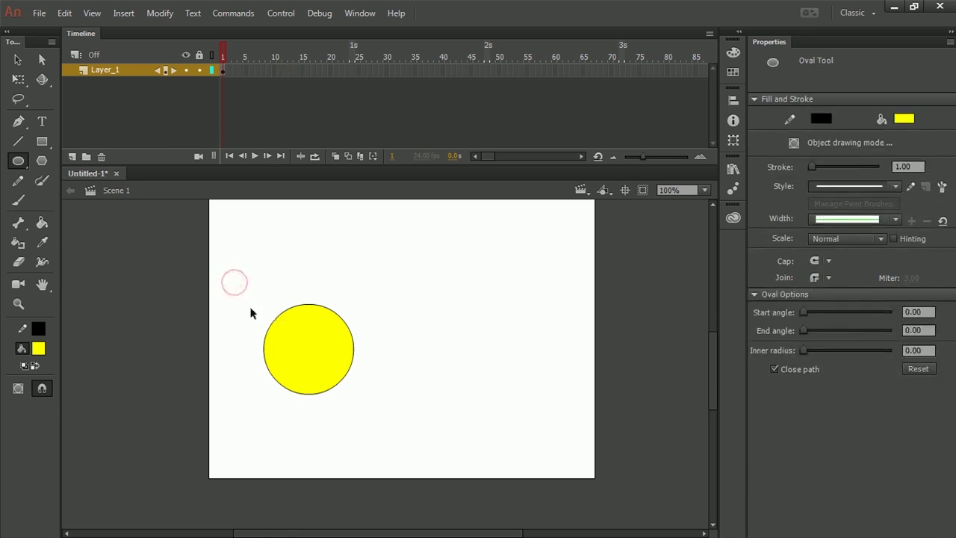
pyautogui.moveTo(222, 273); pyautogui.dragTo(414, 423)
pyautogui.moveTo(337, 369); pyautogui.dragTo(542, 384)
pyautogui.hotkey('ctrl', 'z')
pyautogui.click(535, 374)
# - Insert a keyframe at frame 12 of Layer_1
pyautogui.click(286, 71)
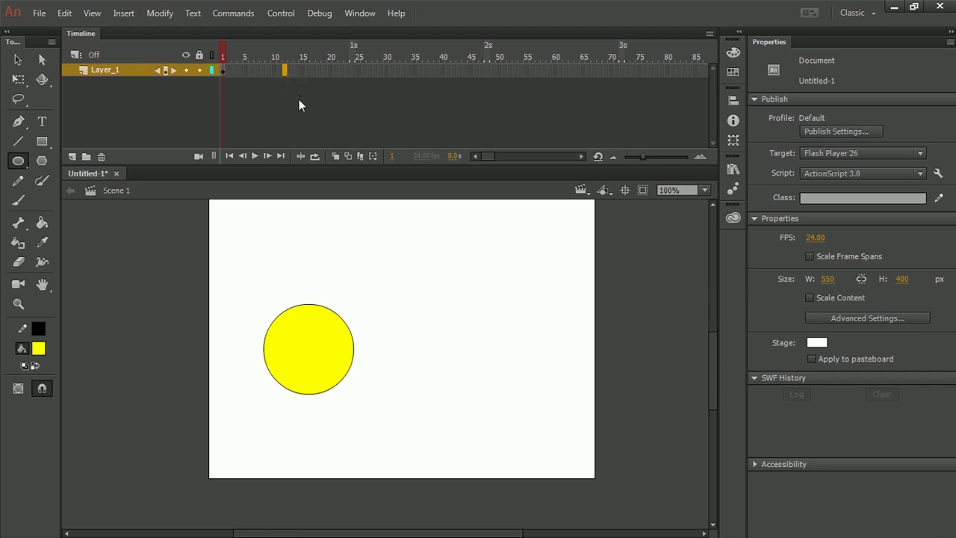
pyautogui.press('F6')
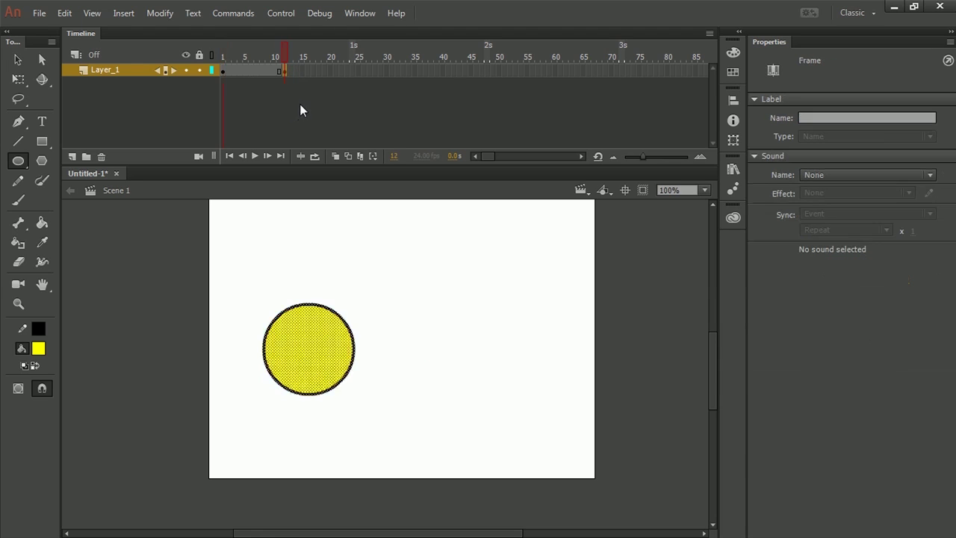
# - On the frame 12 keyframe, move the yellow circle horizontally to the right side of the stage, at about X 375
pyautogui.click(281, 57)
pyautogui.moveTo(275, 59); pyautogui.dragTo(239, 69)
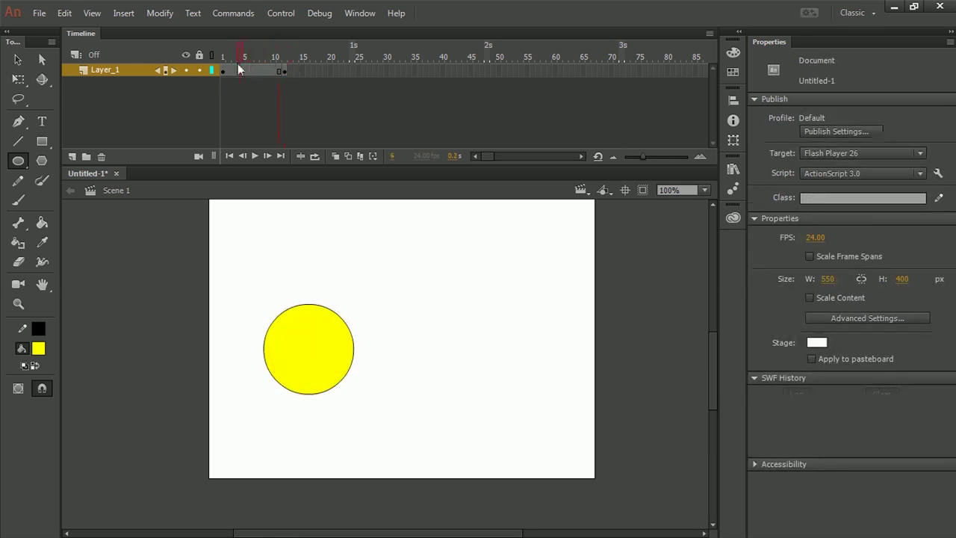
pyautogui.click(283, 74)
pyautogui.click(285, 72)
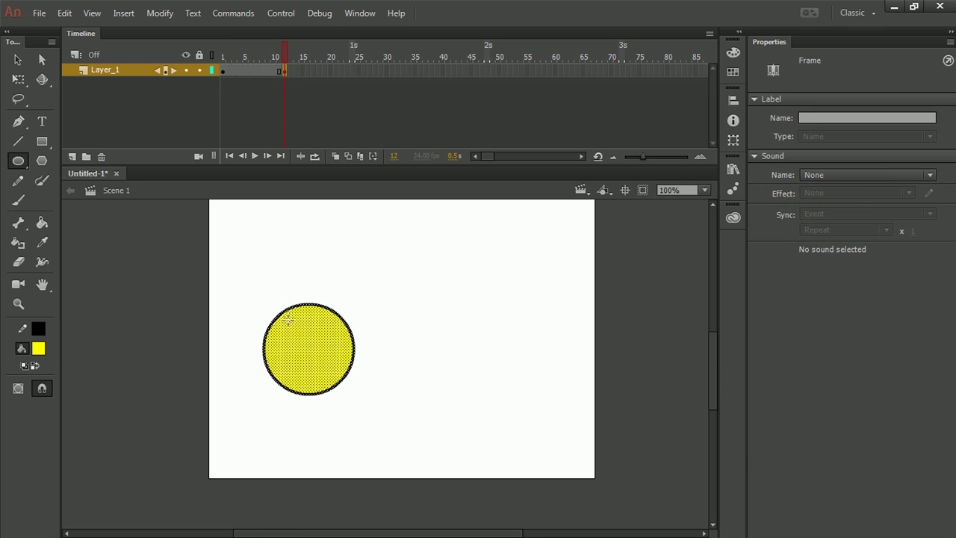
pyautogui.moveTo(262, 343); pyautogui.dragTo(349, 386)
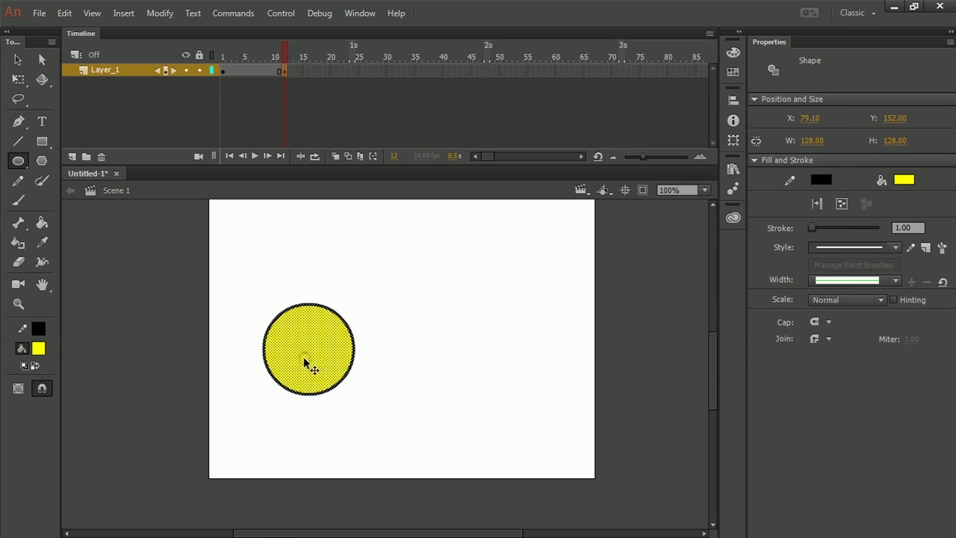
pyautogui.moveTo(307, 364); pyautogui.dragTo(515, 351)
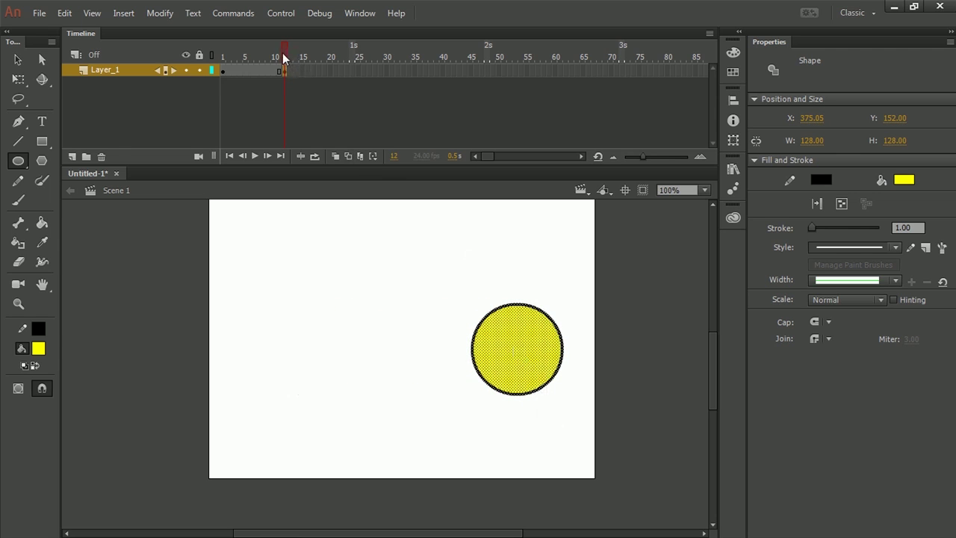
# - Create a classic tween on Layer_1 between the keyframes at frames 1 and 12, converting the frame content to a symbol
pyautogui.moveTo(286, 57); pyautogui.dragTo(265, 61)
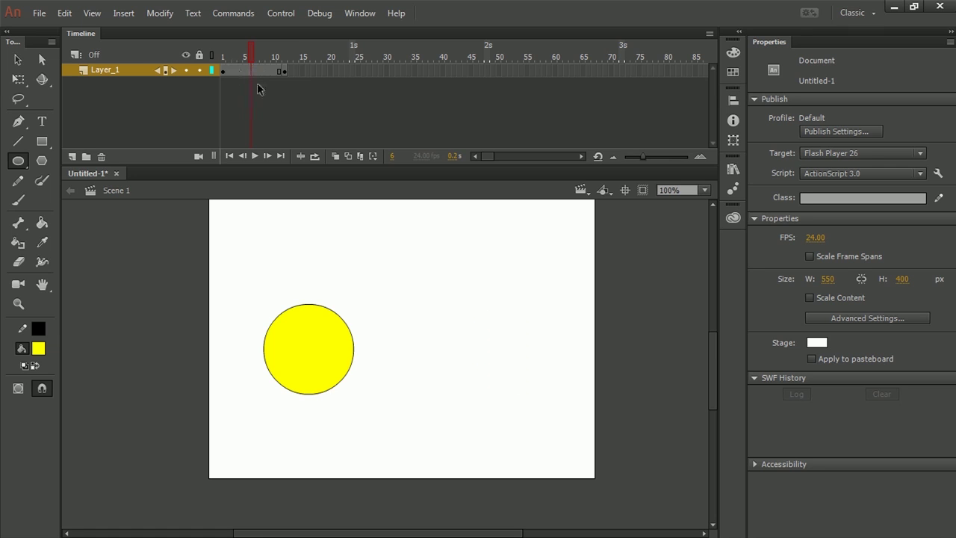
pyautogui.click(252, 70)
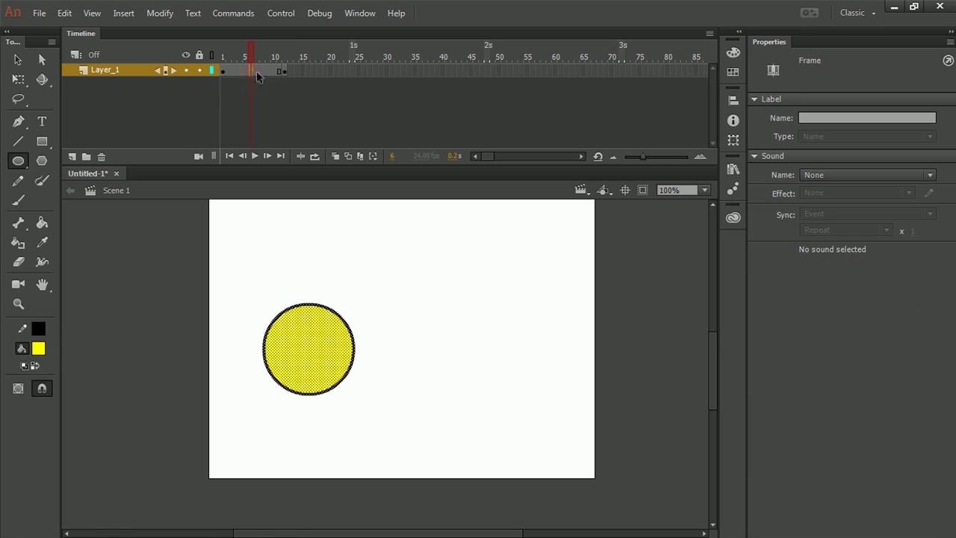
pyautogui.rightClick(251, 70)
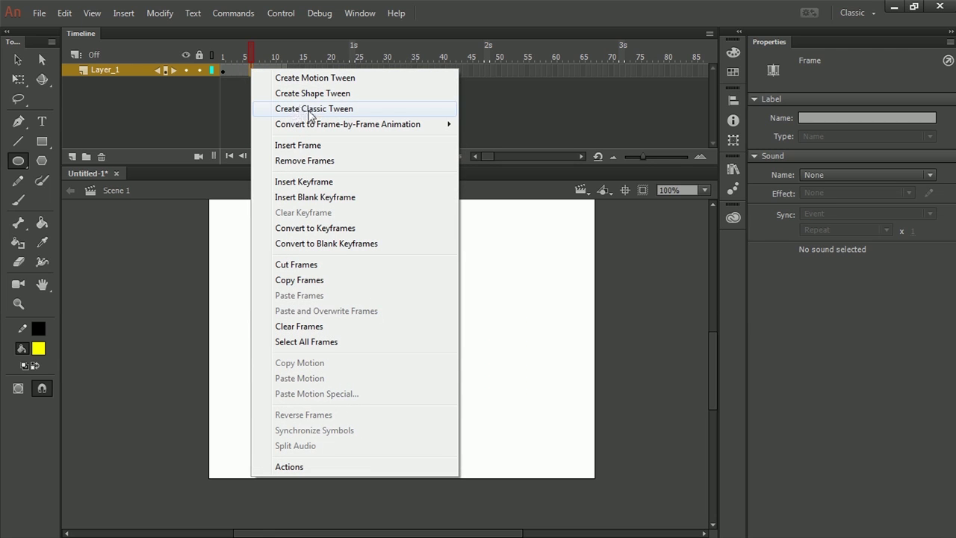
pyautogui.click(325, 113)
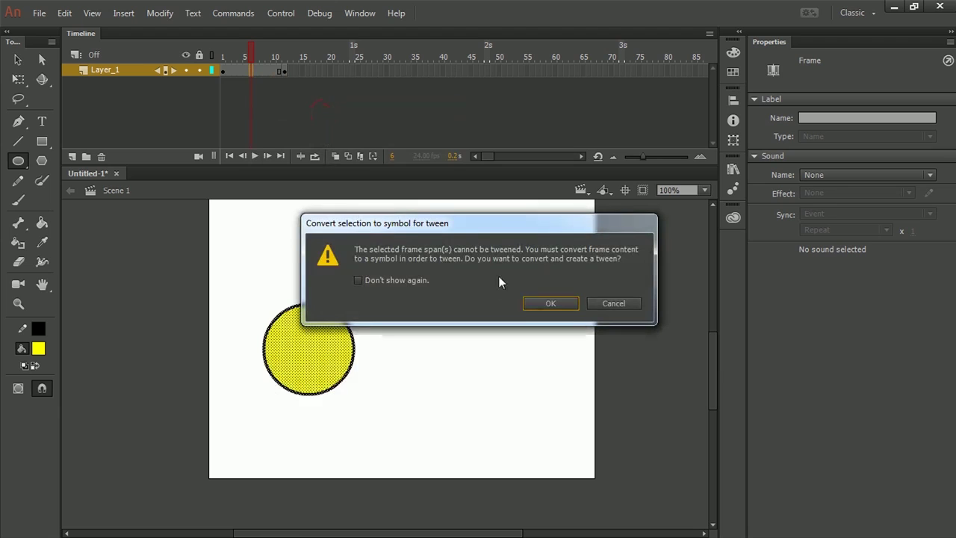
pyautogui.click(549, 304)
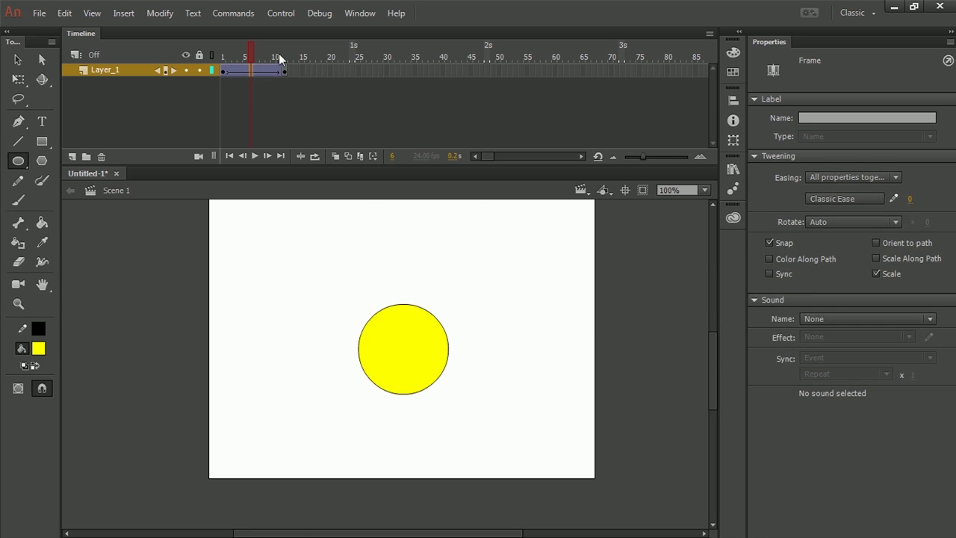
# - Scrub through the classic tween and play it from frame 1 to check the circle's movement across the stage
pyautogui.click(249, 56)
pyautogui.moveTo(250, 54); pyautogui.dragTo(292, 66)
pyautogui.press('Return')
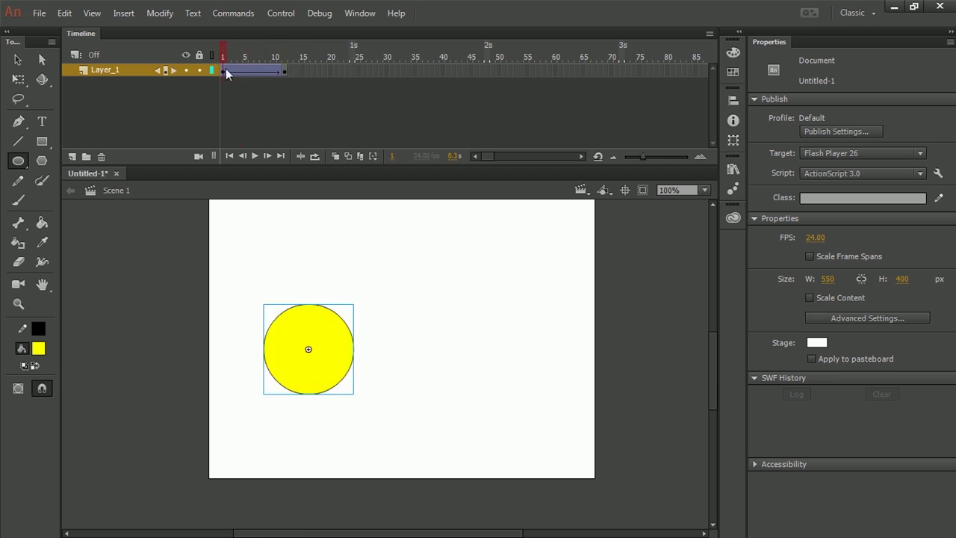
pyautogui.click(222, 72)
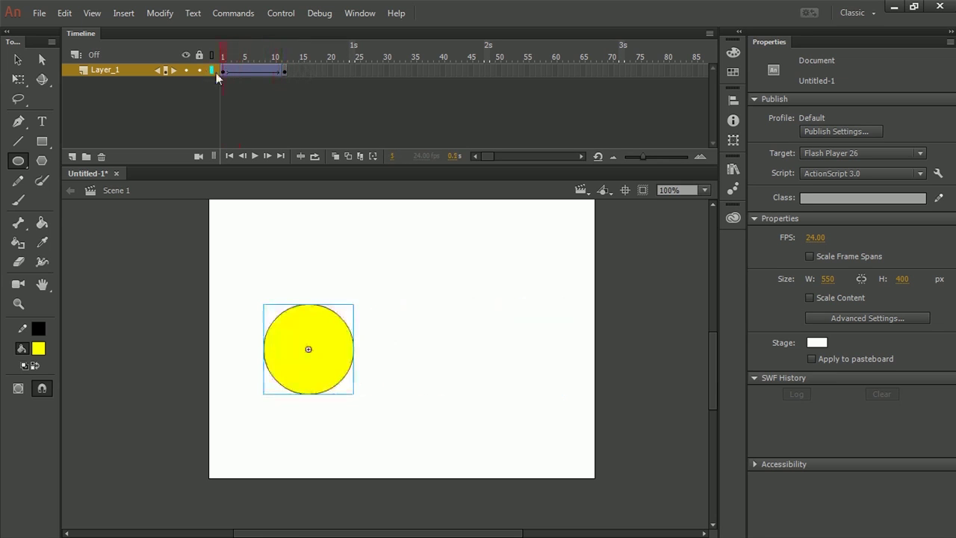
pyautogui.click(254, 157)
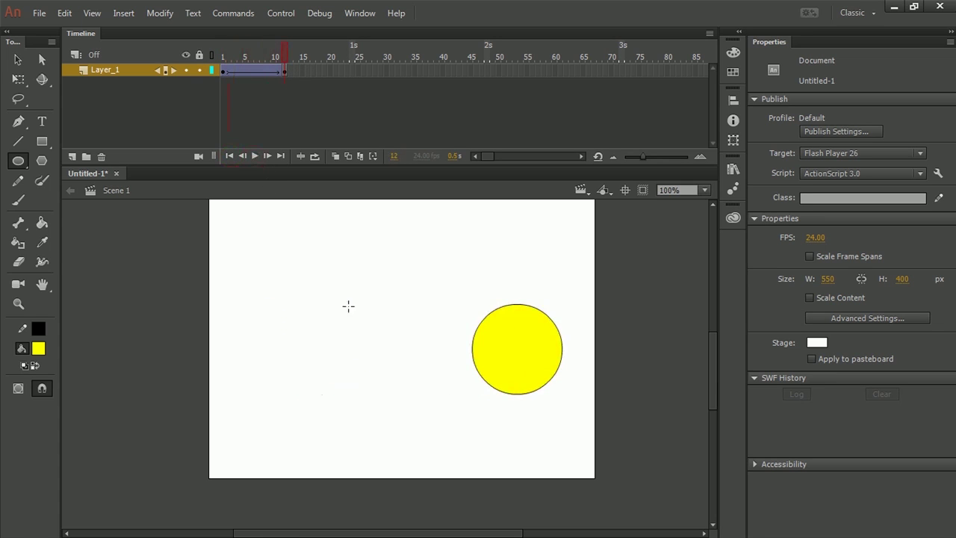
pyautogui.click(231, 157)
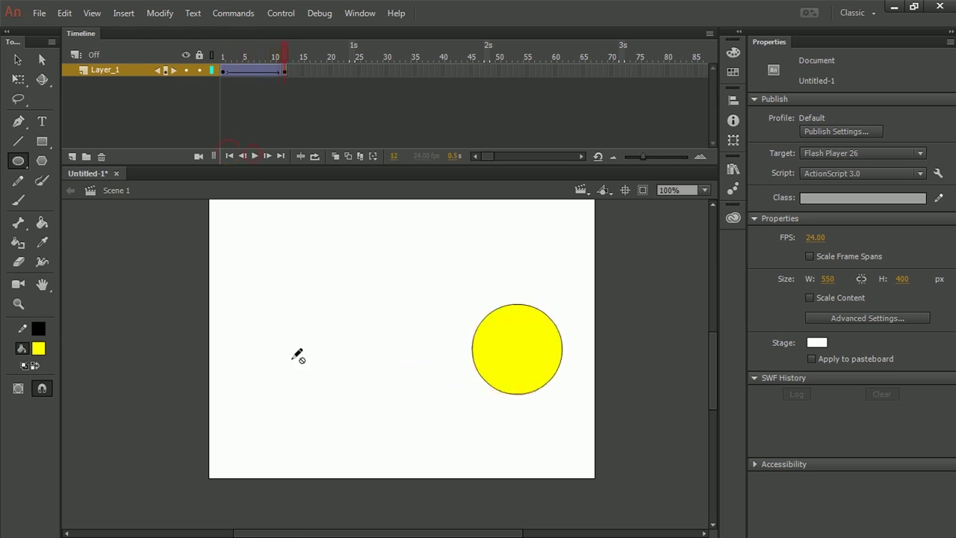